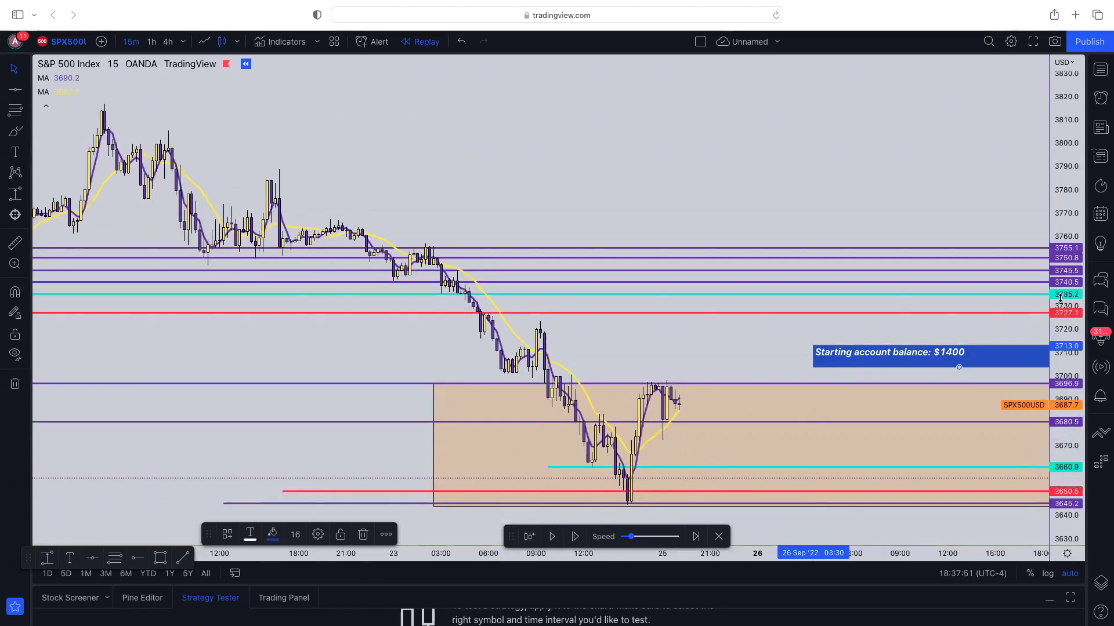
Rescale and zoom the price chart so the replay bars fill the view
left_click_drag(1062, 301, 1061, 348)
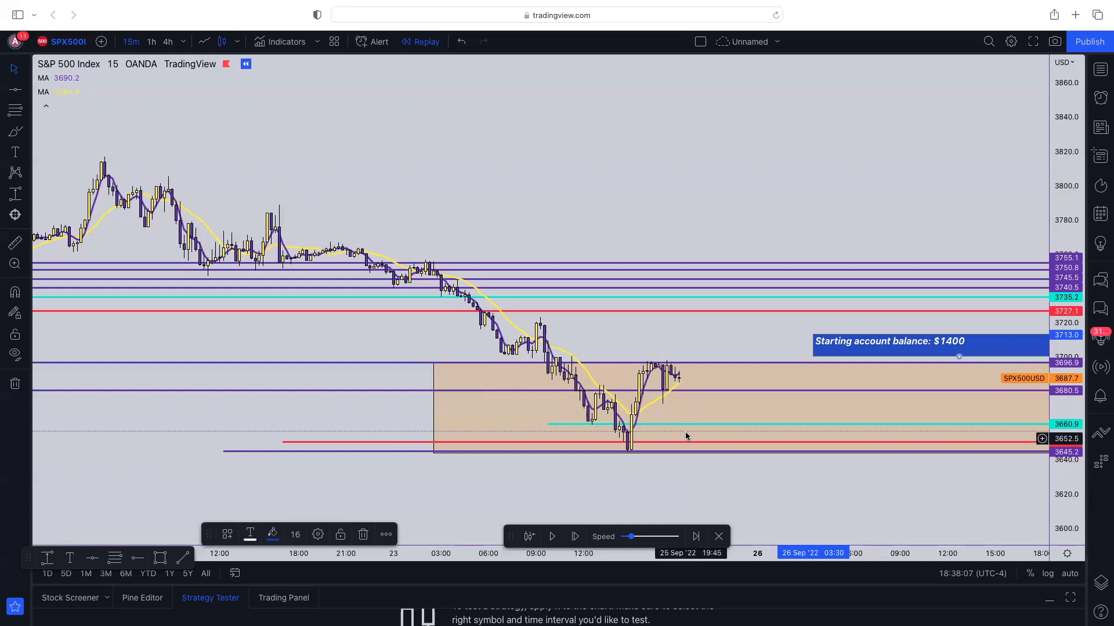
scroll(684, 435, "up", 2)
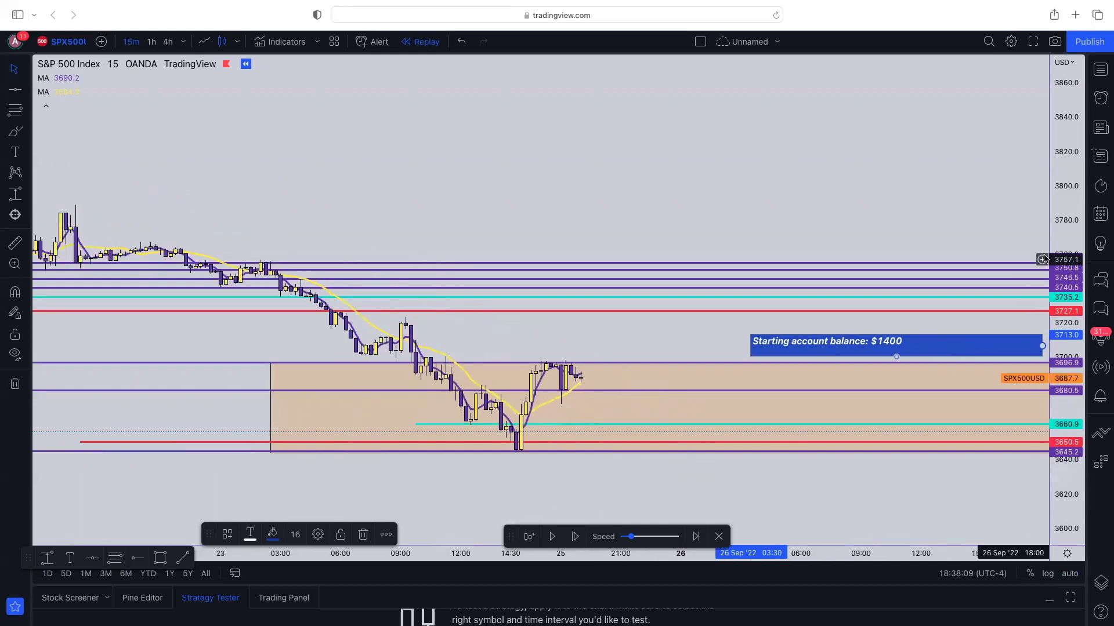
double_click(1064, 257)
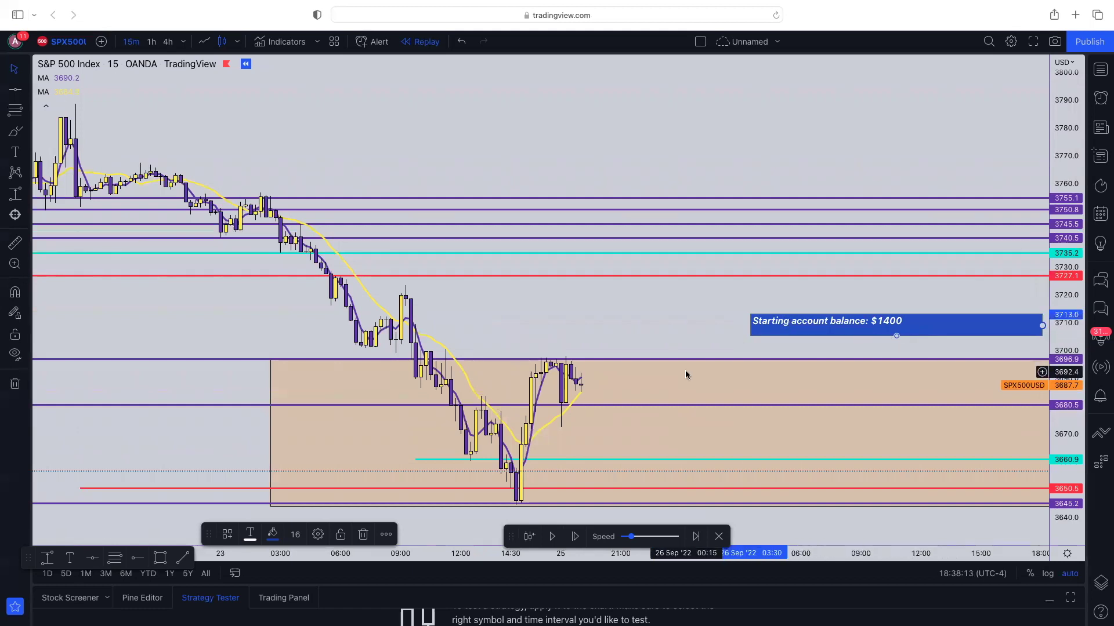
scroll(656, 381, "up", 1)
scroll(656, 381, "up", 1)
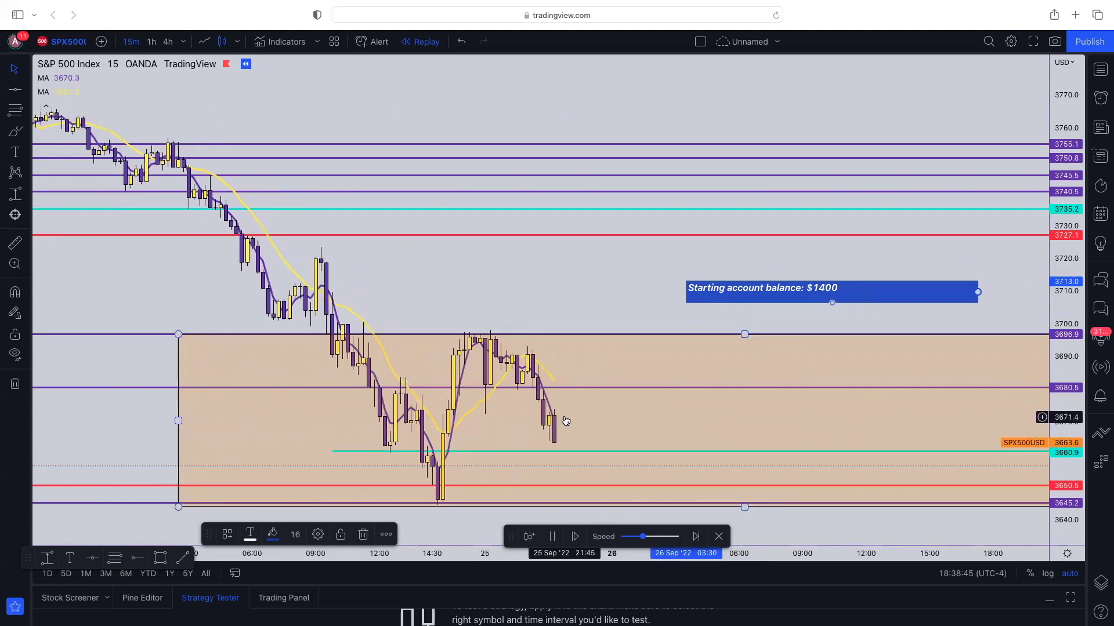
scroll(566, 420, "down", 2)
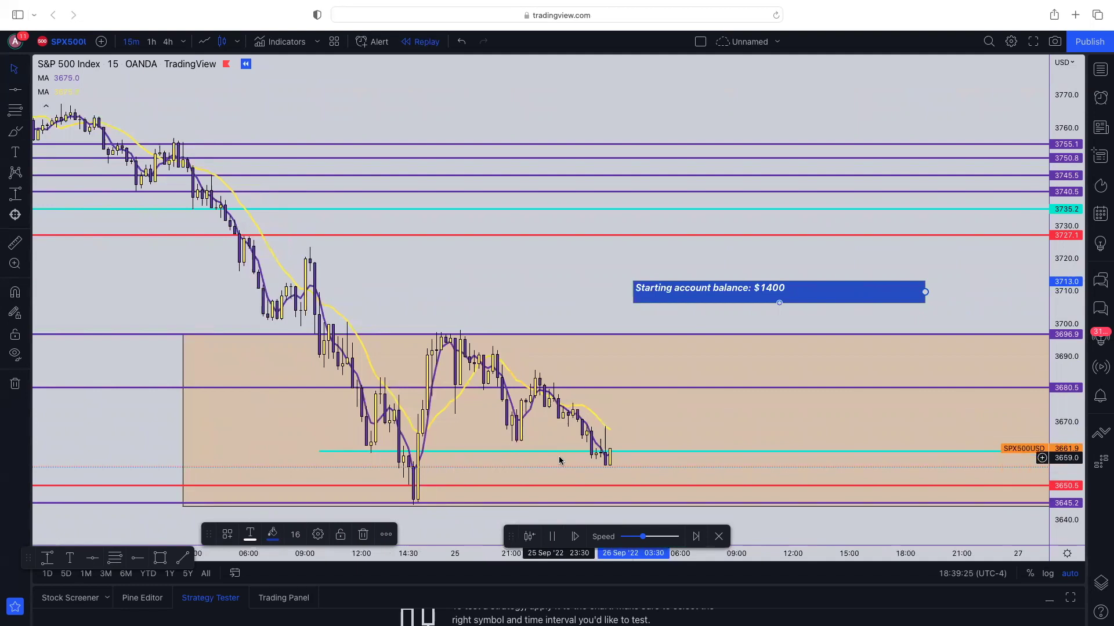
scroll(559, 461, "up", 4)
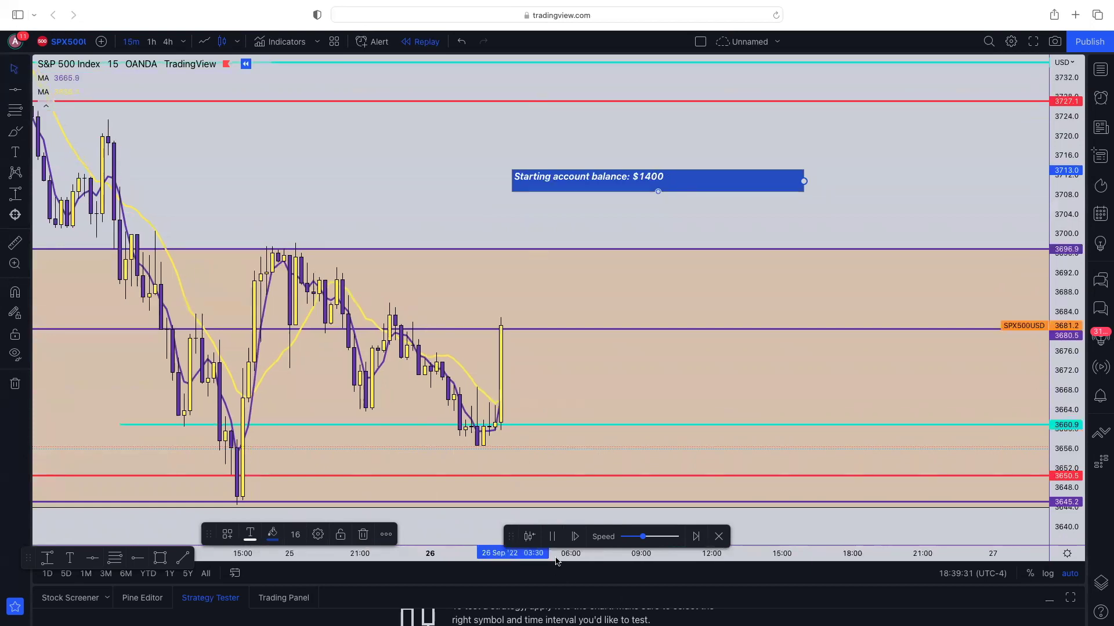
Pause the replay on the rally toward 3696.9 and select the cyan 3660.9 line
left_click(551, 534)
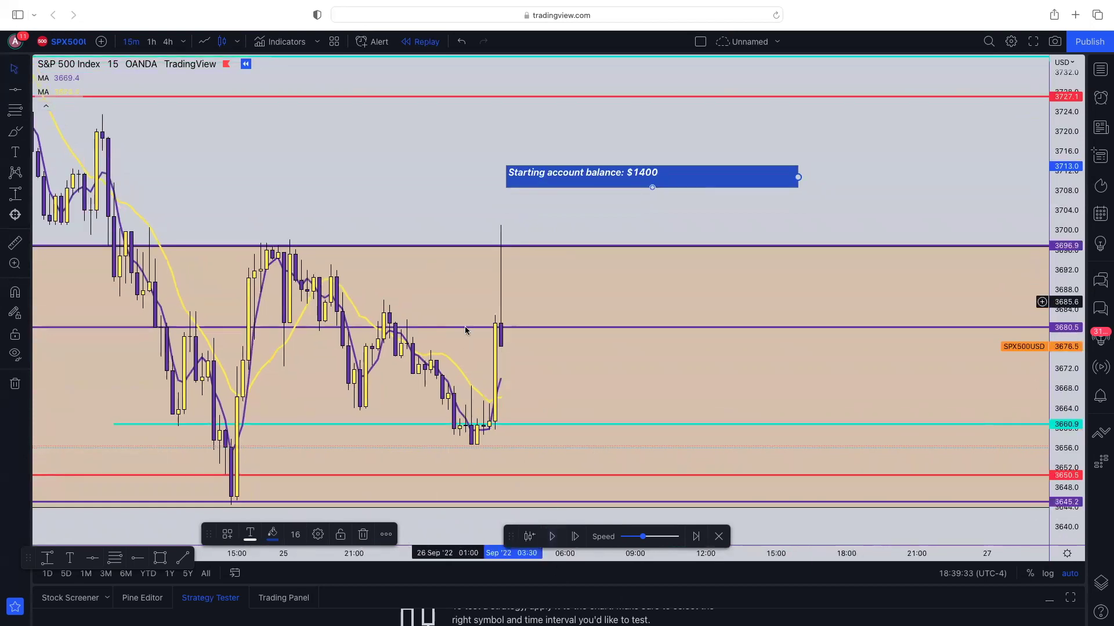
scroll(468, 323, "down", 3)
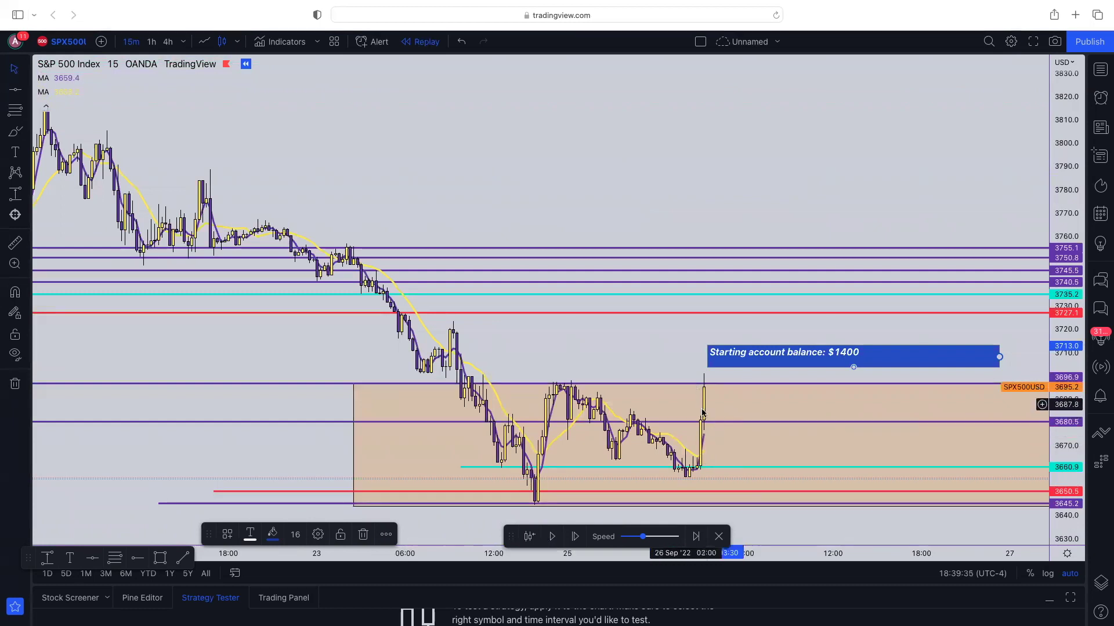
left_click(714, 466)
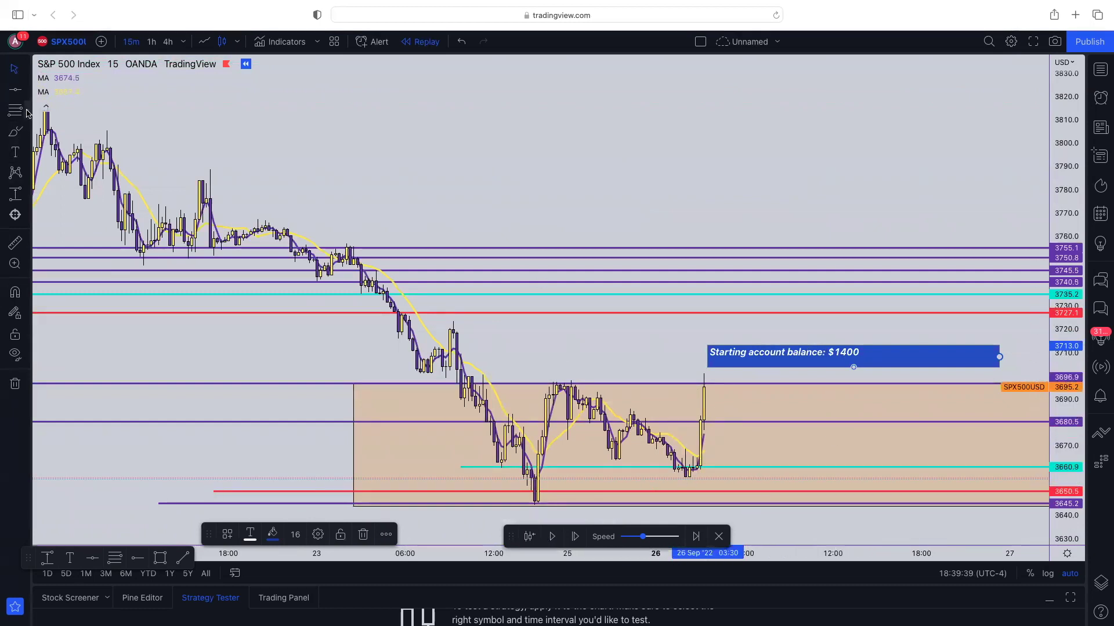
Draw a black W-shaped pattern from trend-line strokes above the price action
left_click(26, 90)
left_click(62, 112)
mouse_move(456, 115)
left_mouse_down()
mouse_move(483, 177)
mouse_move(516, 115)
mouse_move(527, 176)
mouse_move(577, 137)
mouse_move(583, 96)
left_mouse_up()
left_click(9, 90)
left_click(9, 90)
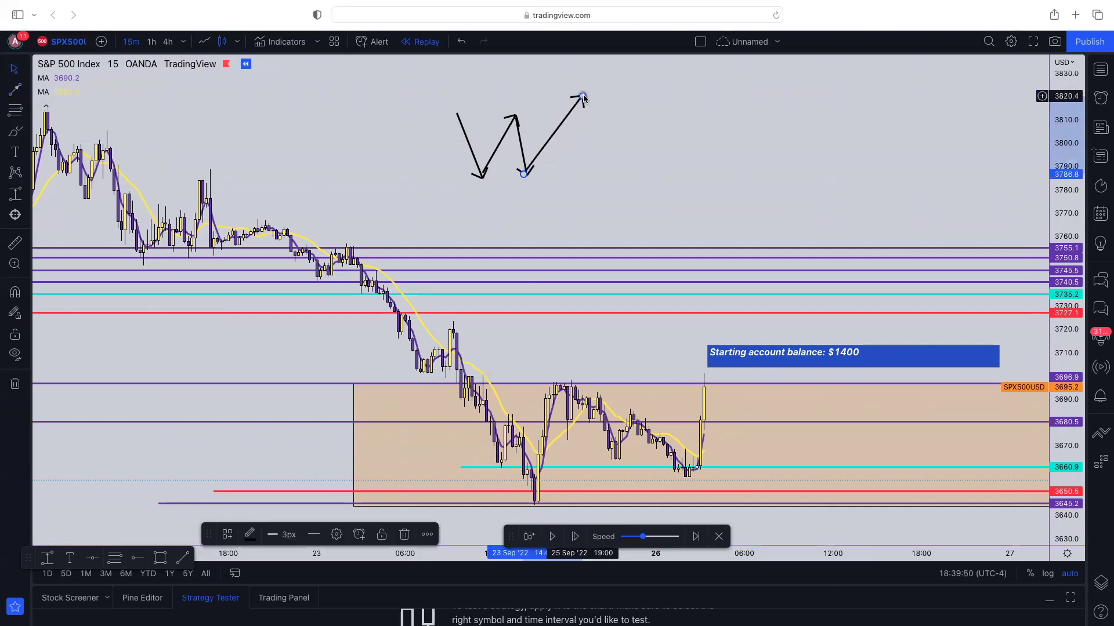
Add a horizontal level at 3785.3 beneath the W
left_click(29, 90)
left_click(87, 228)
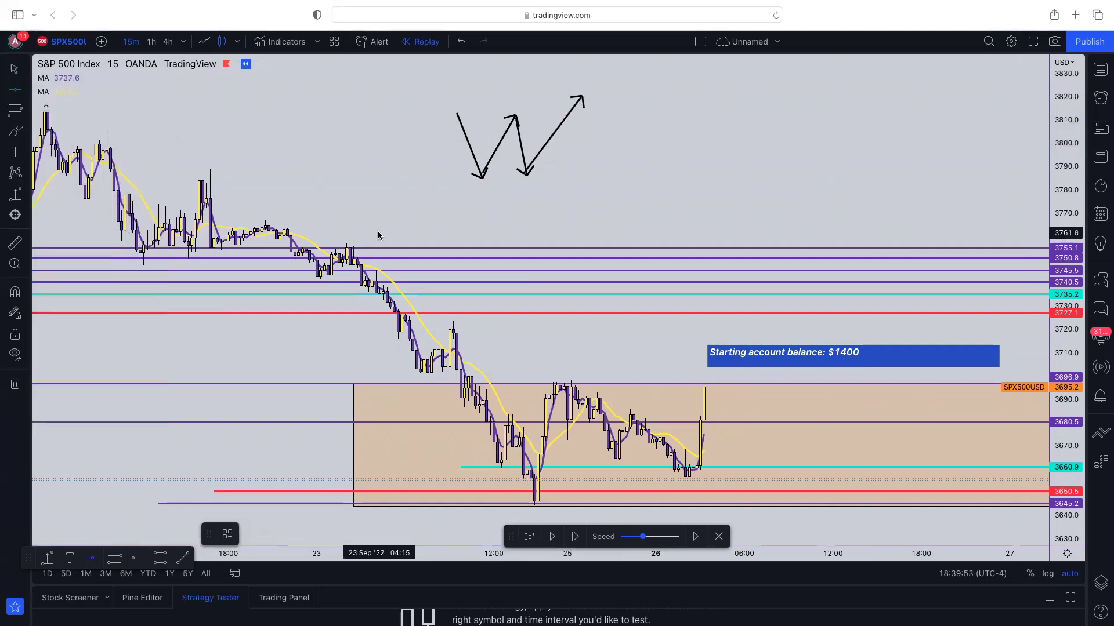
left_click(541, 177)
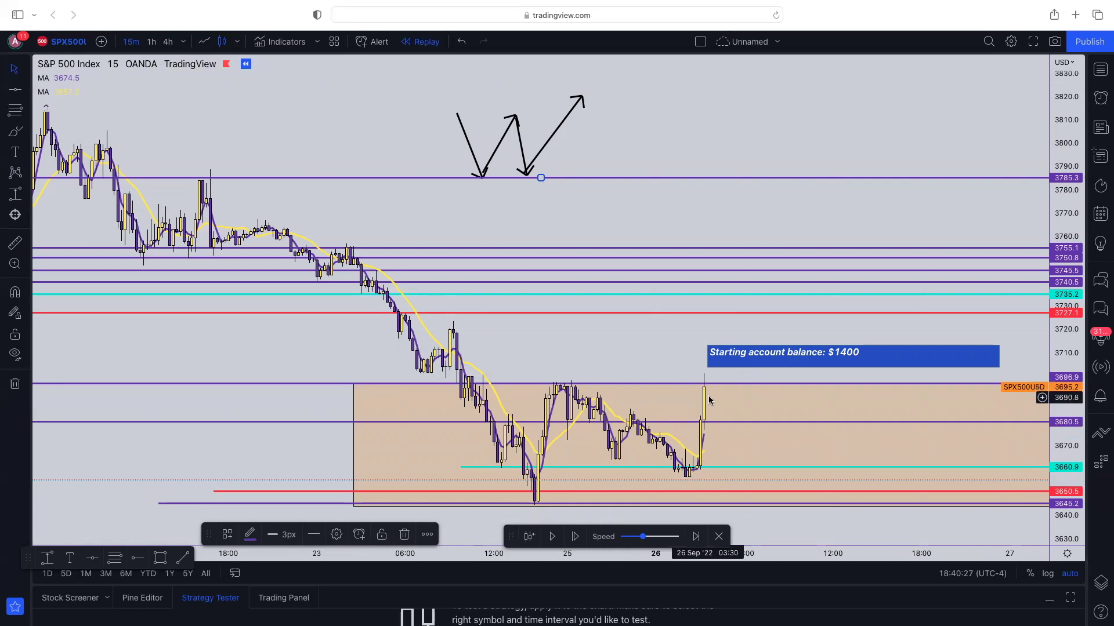
Draw a black arrow from about 3691 down below 3645.2, deleting the extra upward arrow
scroll(611, 482, "up", 3)
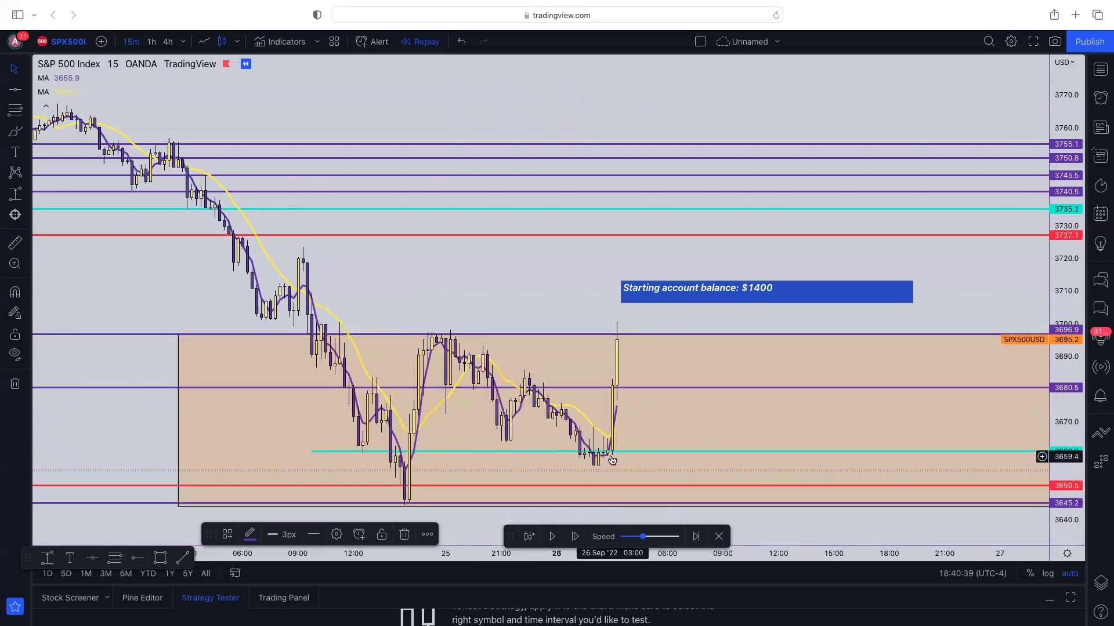
scroll(613, 451, "down", 2)
left_click(27, 91)
left_click(52, 114)
left_click(603, 384)
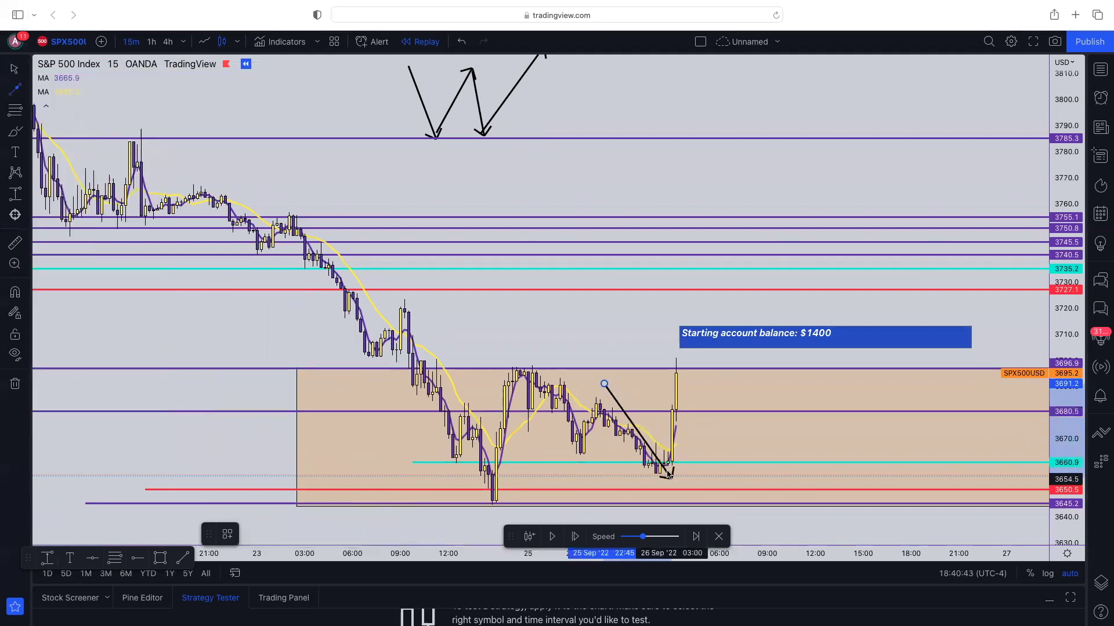
left_click(673, 504)
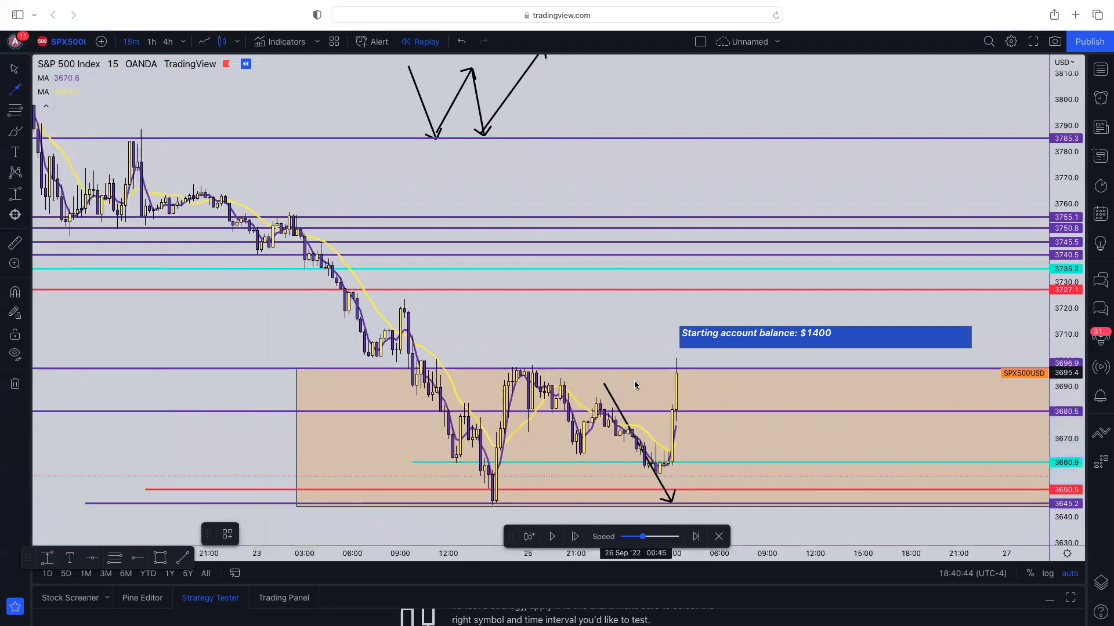
left_click(671, 503)
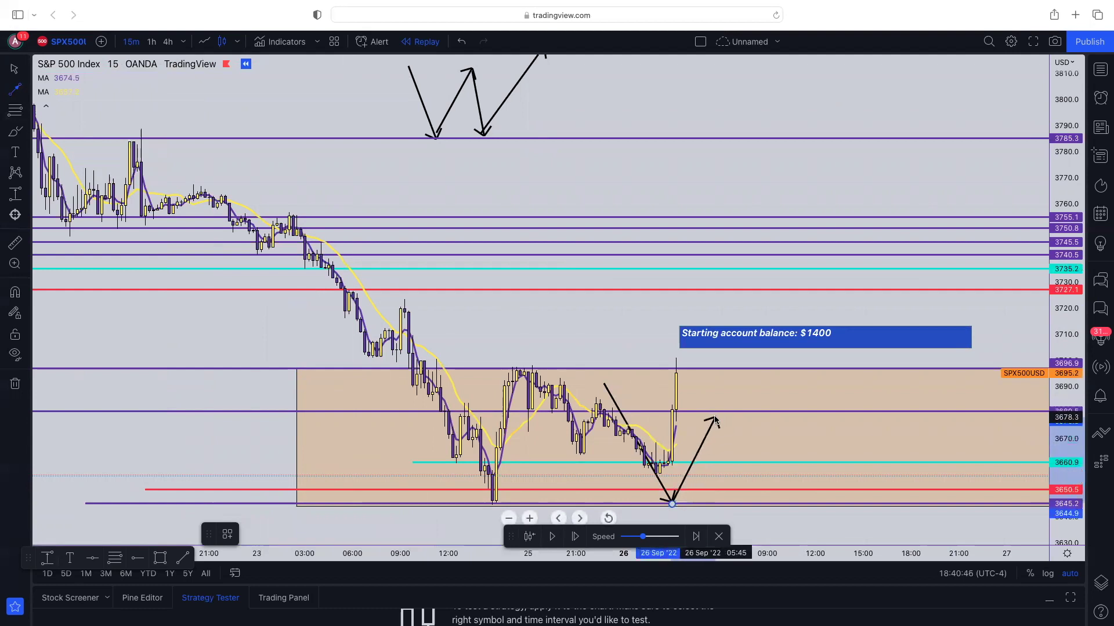
left_click(715, 417)
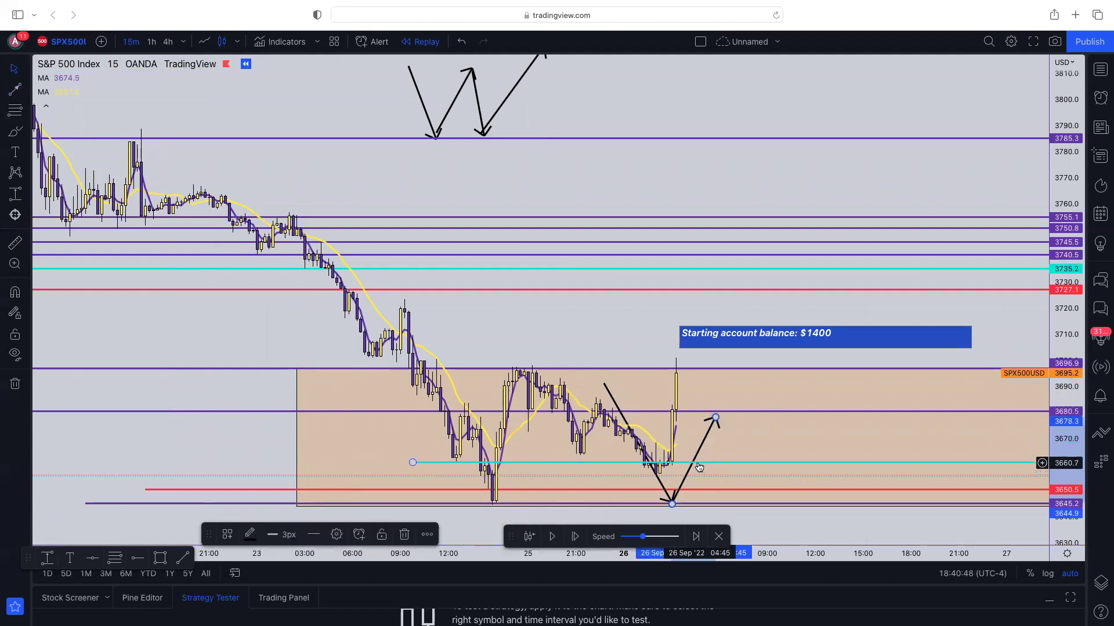
key("Delete")
Pan the chart to the latest bars and resume the bar replay
left_click(719, 433)
scroll(719, 432, "up", 3)
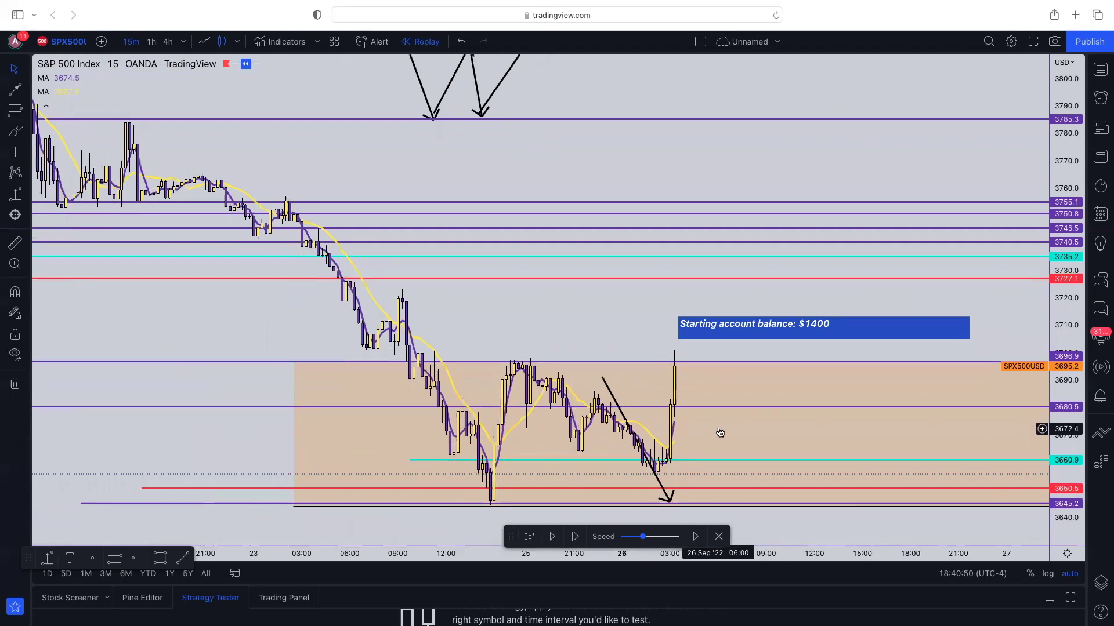
key("Escape")
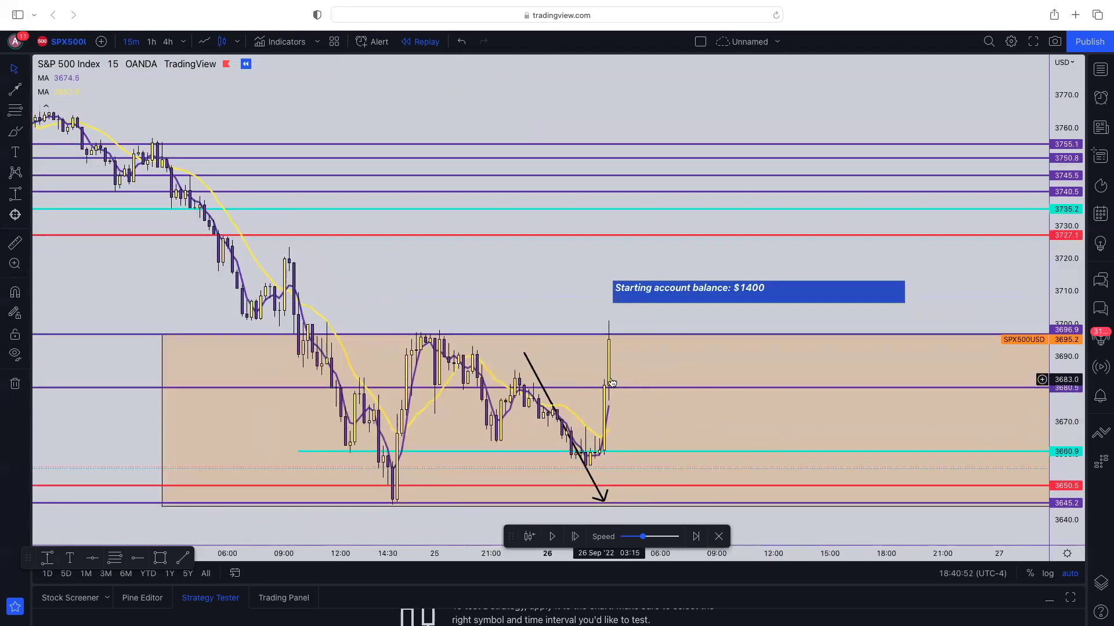
scroll(577, 449, "up", 1)
scroll(578, 448, "up", 3)
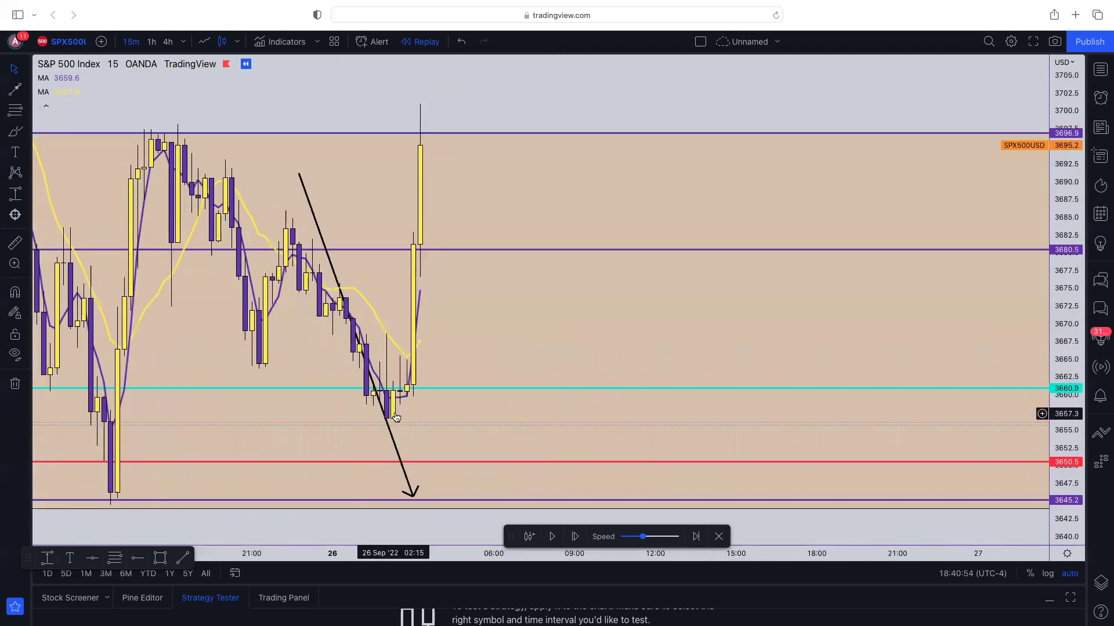
scroll(420, 283, "down", 1)
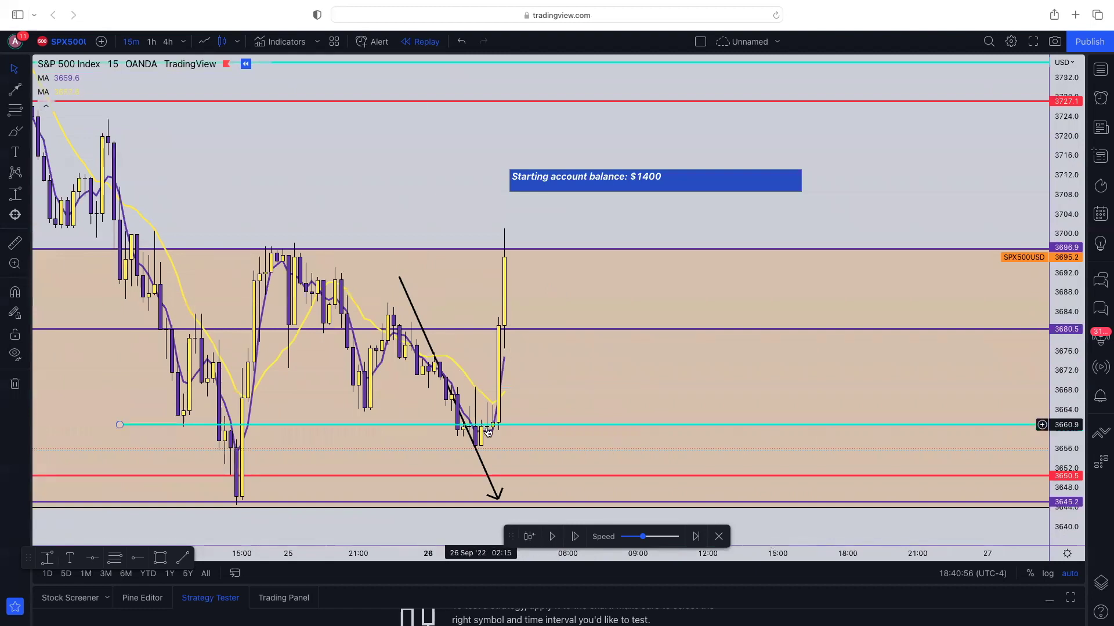
left_click_drag(505, 275, 627, 323)
left_click(551, 536)
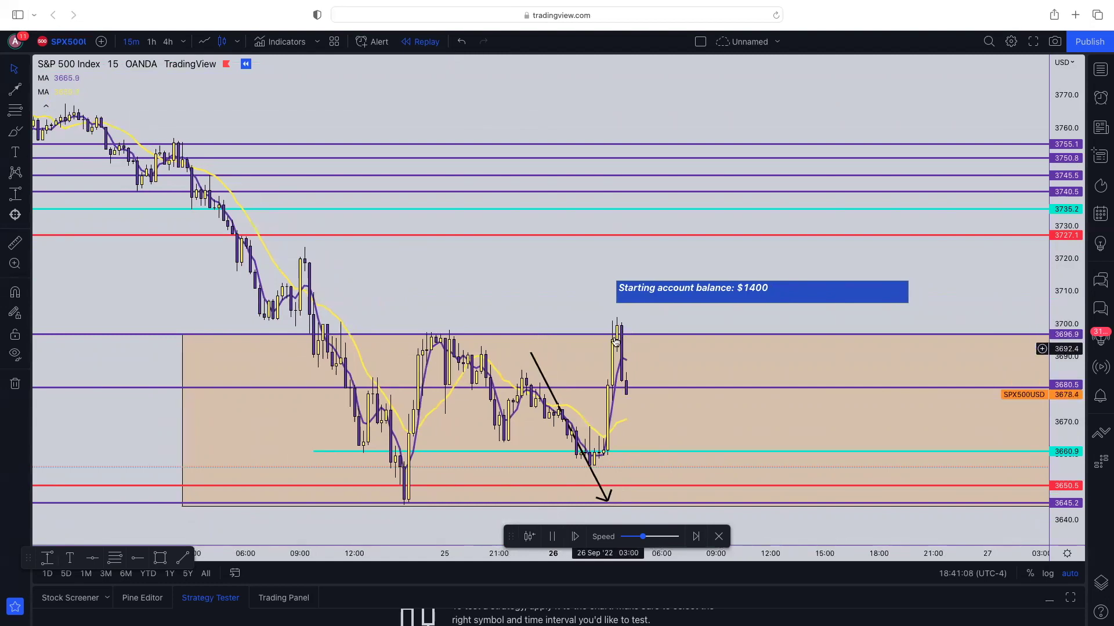
Pause the replay with Shift+Down and step it forward one bar with Shift+Right
key("shift+Down")
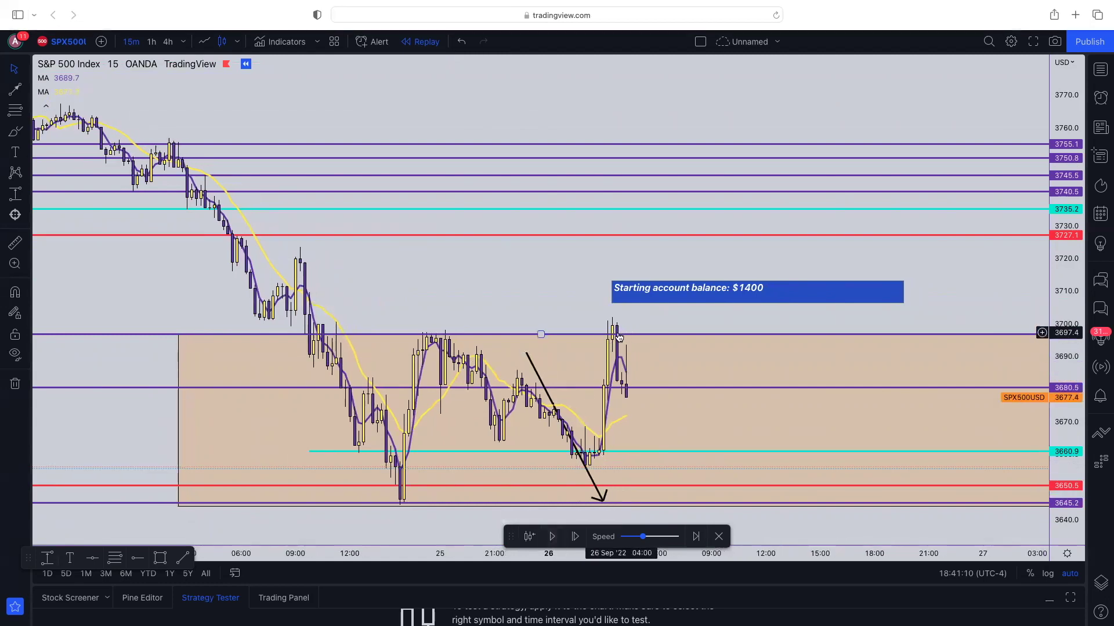
key("shift+Right")
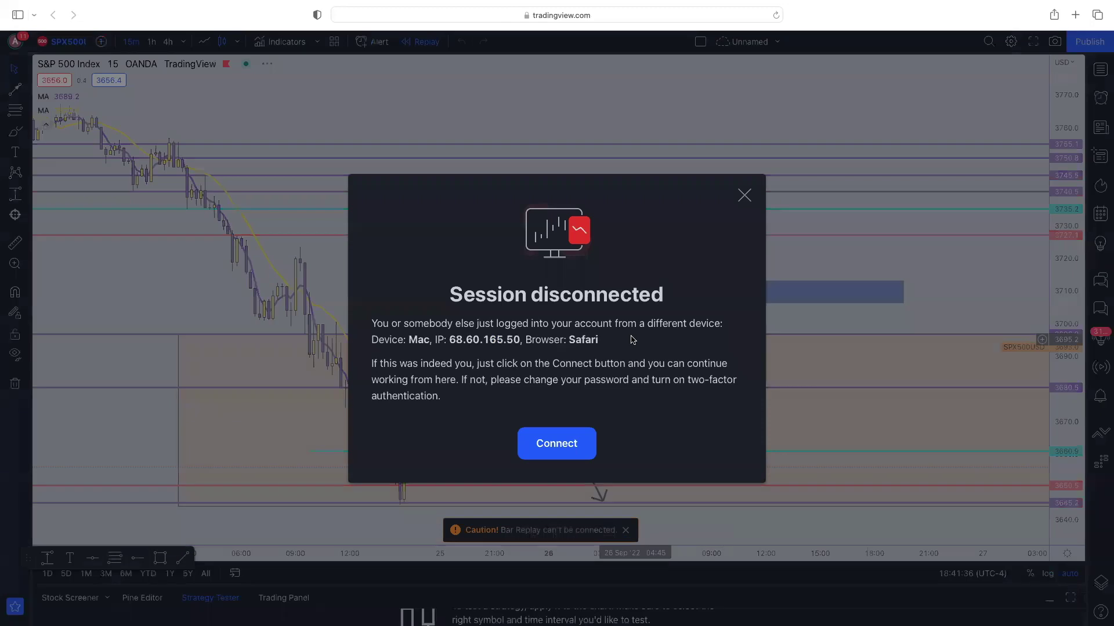
left_click(745, 196)
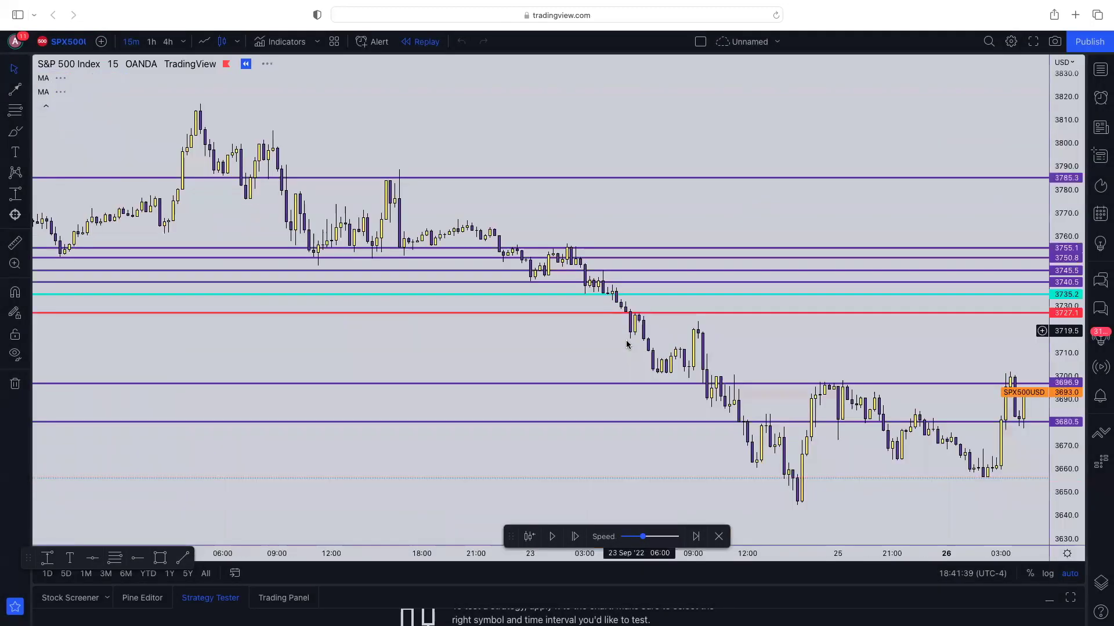
scroll(557, 289, "right", 5)
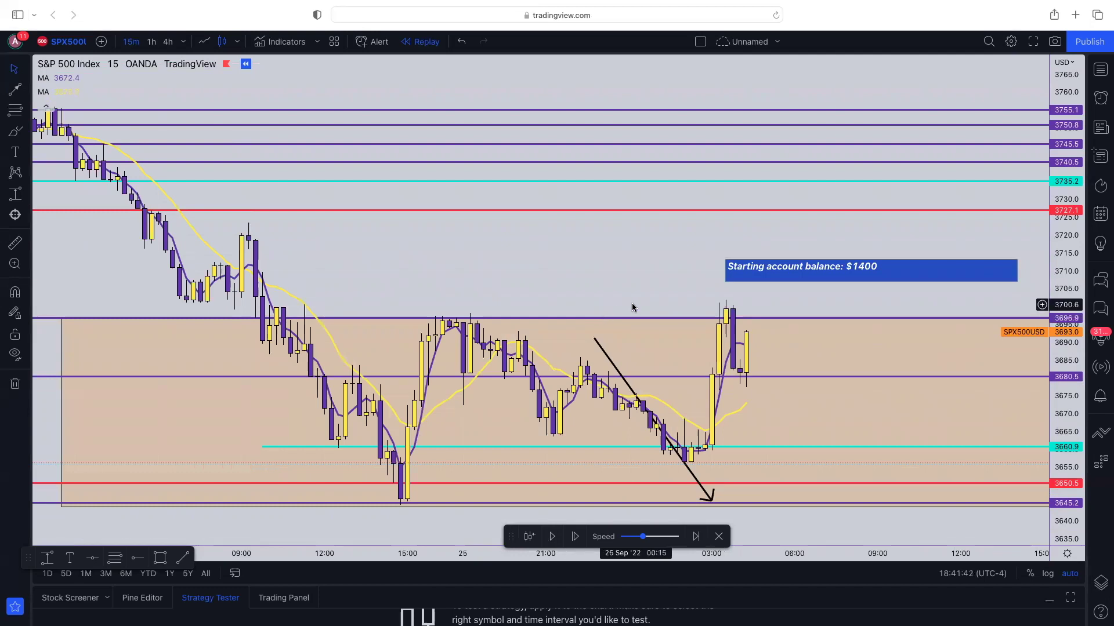
scroll(569, 268, "up", 3)
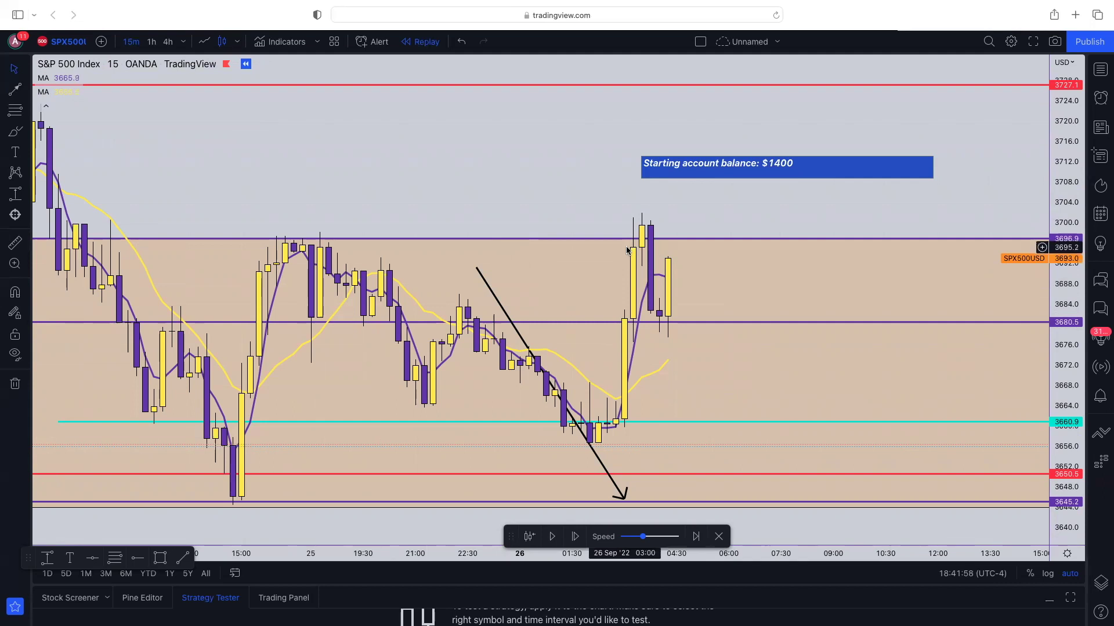
scroll(626, 250, "down", 3)
scroll(706, 261, "up", 3)
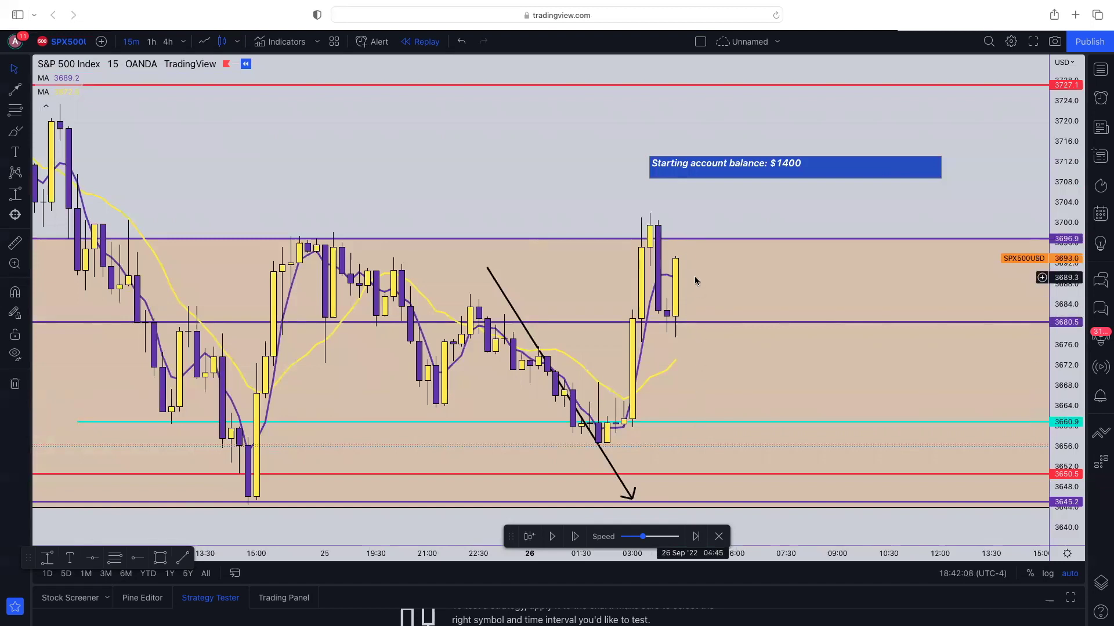
scroll(695, 276, "down", 2)
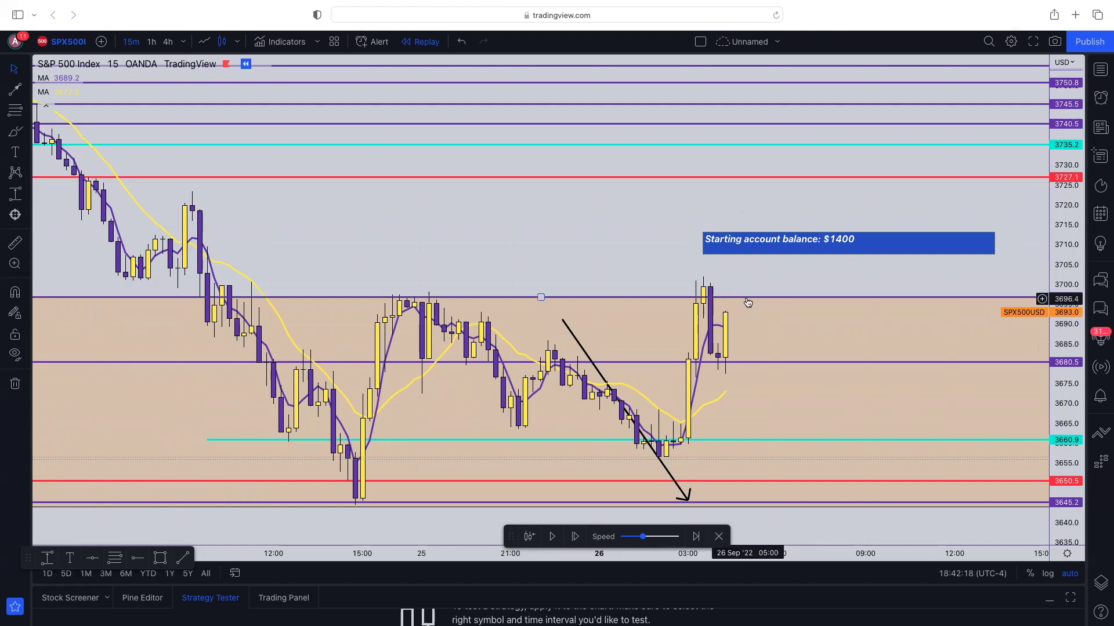
Play the replay until price breaks above 3696.9 to about 3702
left_click(552, 538)
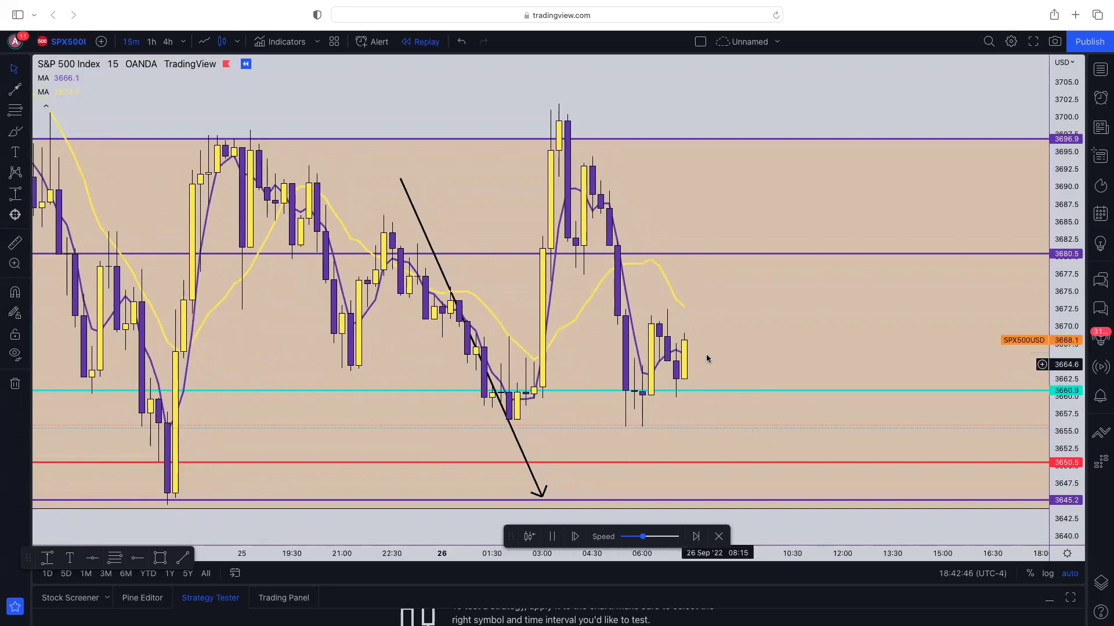
scroll(706, 406, "down", 2)
scroll(708, 410, "down", 2)
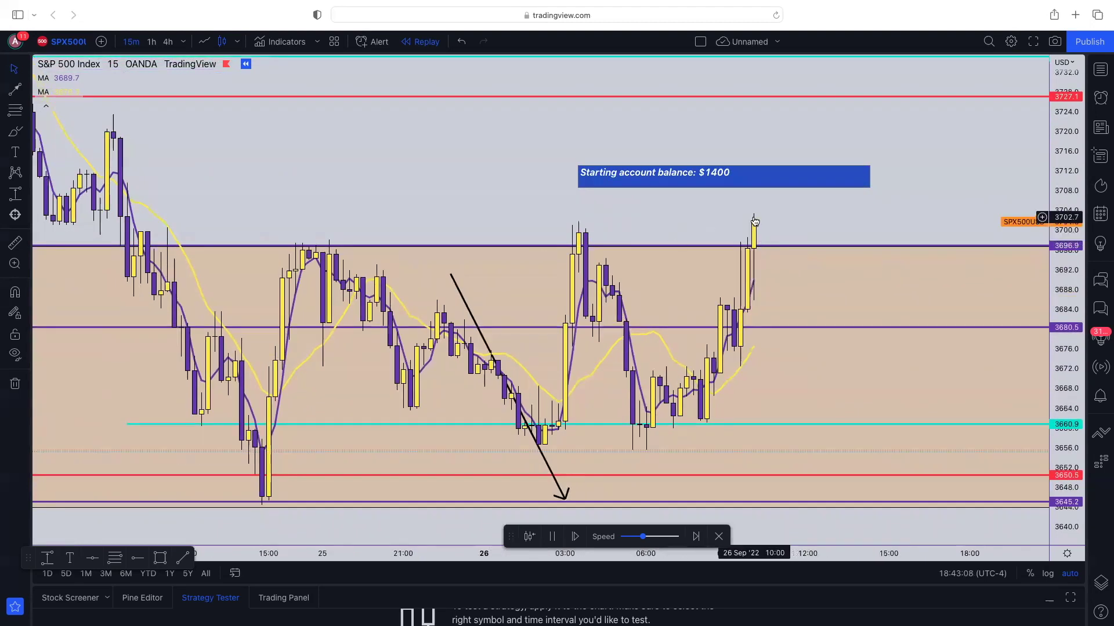
Replay past the 3714 peak until price plunges below 3650.5 to about 3647, then pause
scroll(771, 233, "down", 2)
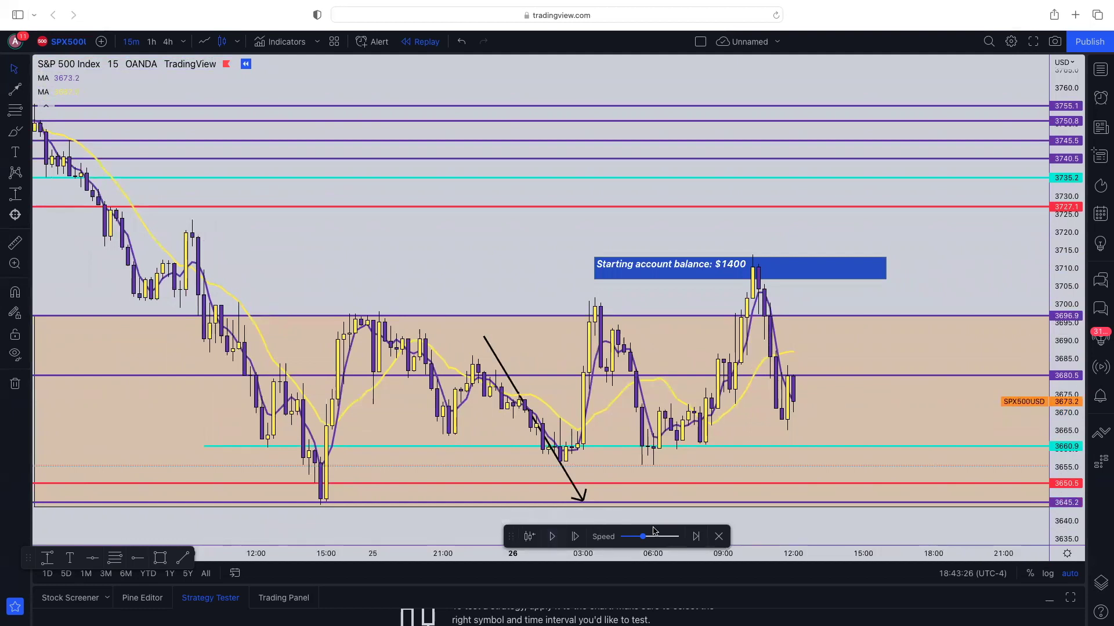
scroll(724, 485, "up", 5)
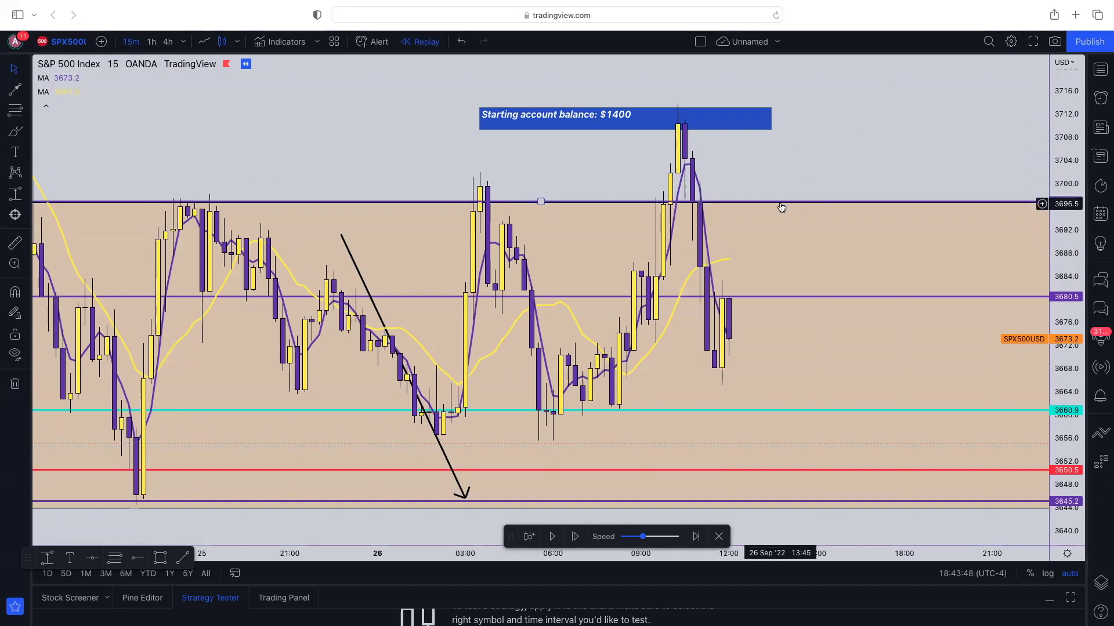
scroll(671, 275, "down", 4)
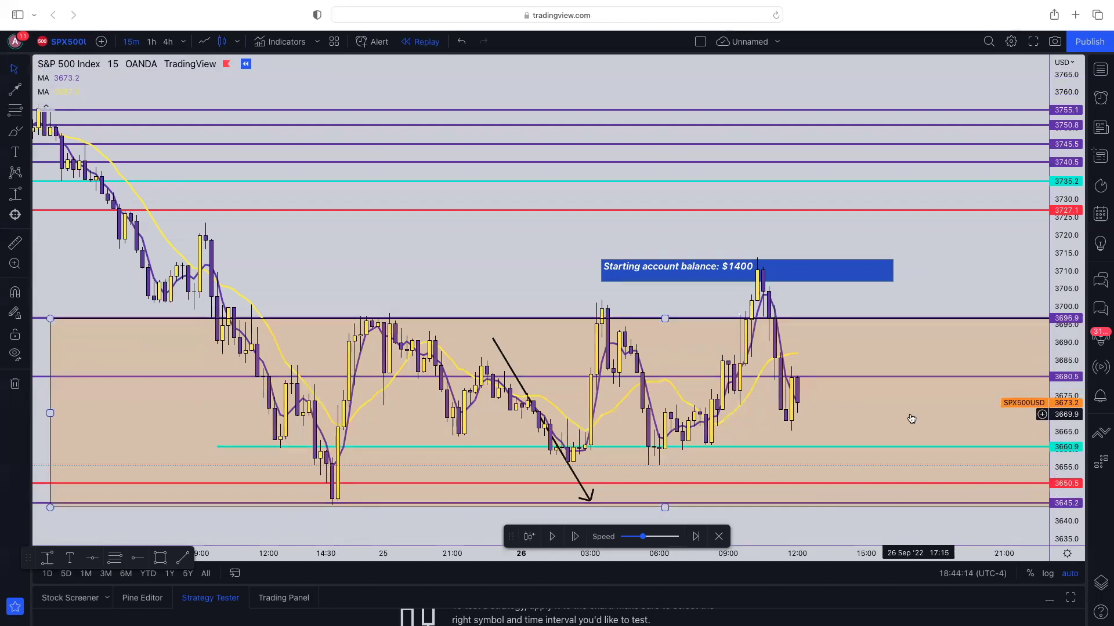
scroll(927, 380, "down", 4)
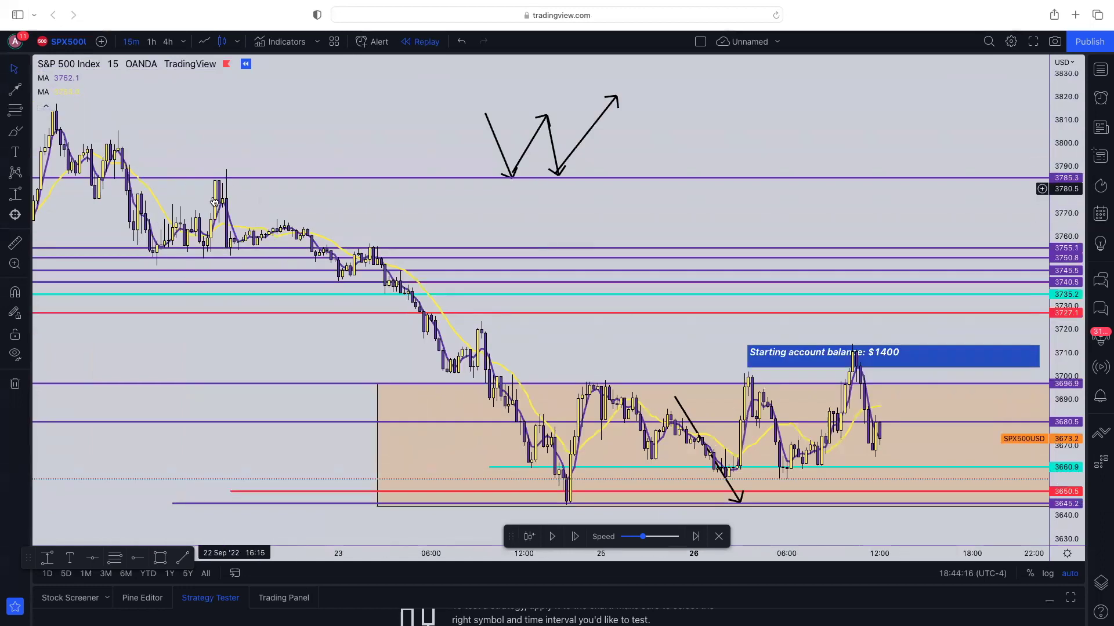
scroll(785, 285, "up", 4)
scroll(771, 255, "up", 2)
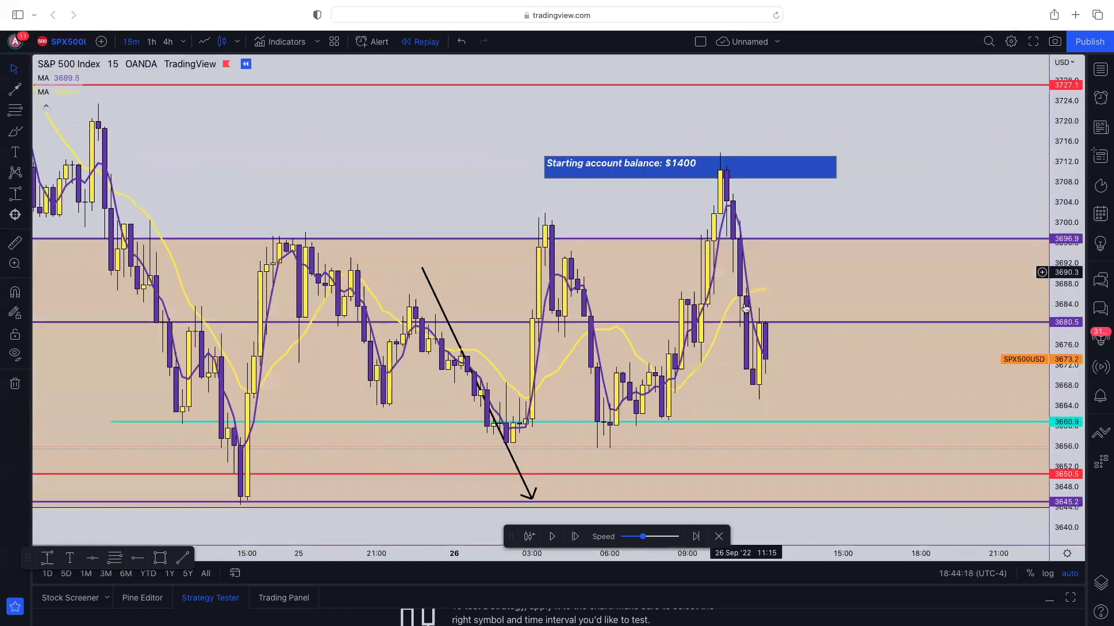
left_click(552, 537)
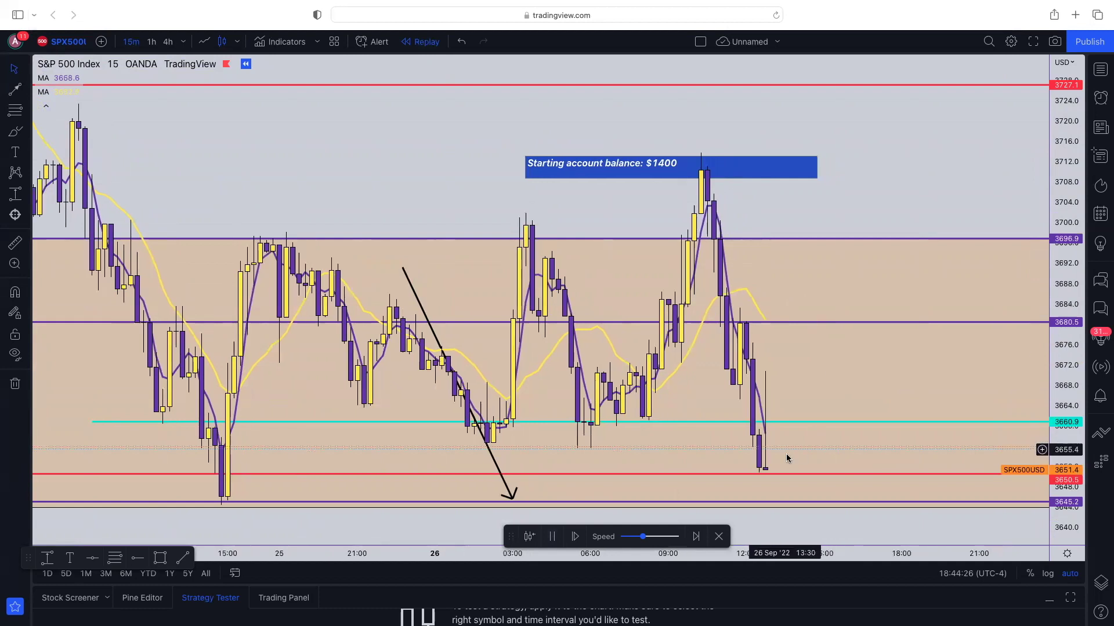
left_click(550, 537)
Move the black arrow's tip onto the 3645.2 line and select the tan range zone
scroll(696, 513, "up", 3)
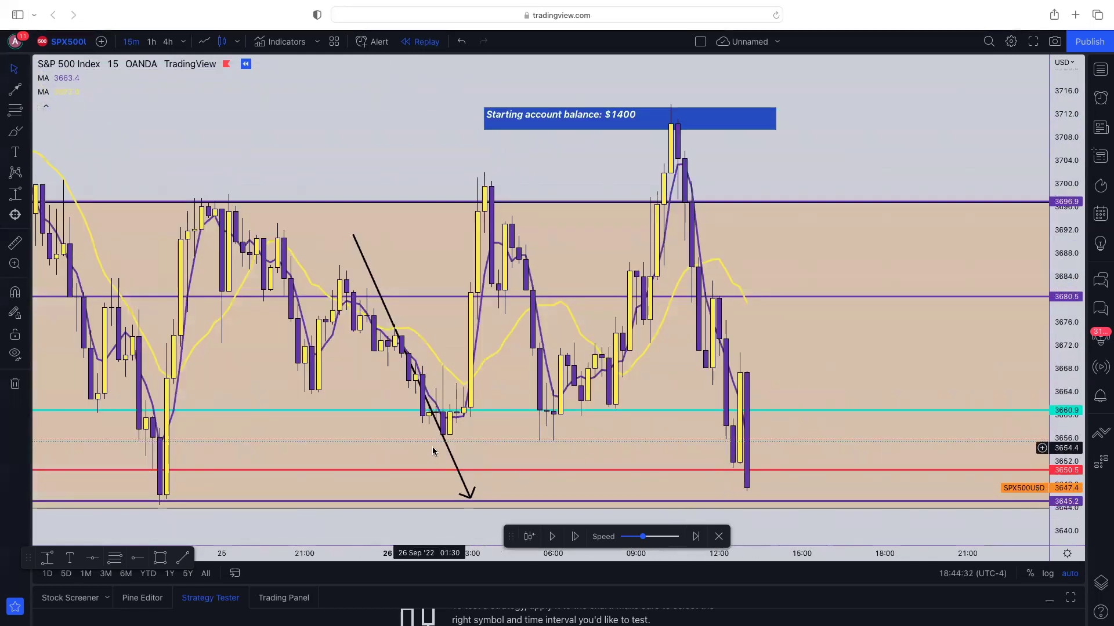
left_click_drag(470, 497, 477, 502)
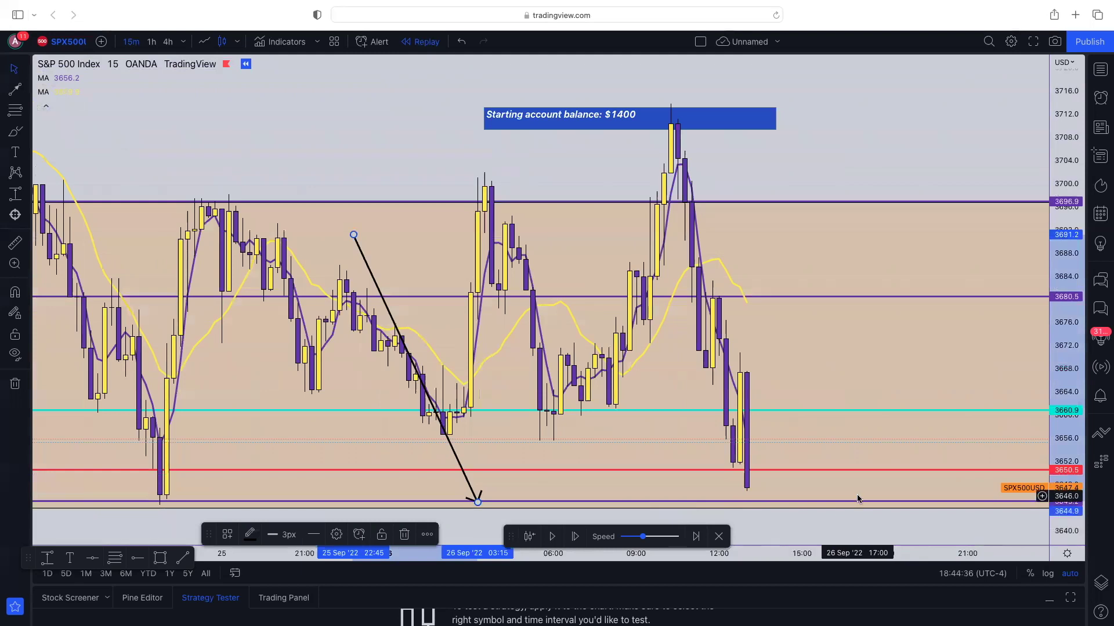
left_click(789, 506)
Replay to 26 Sep 15:45 as price rebounds above 3660.9 to about 3665
scroll(791, 514, "left", 3)
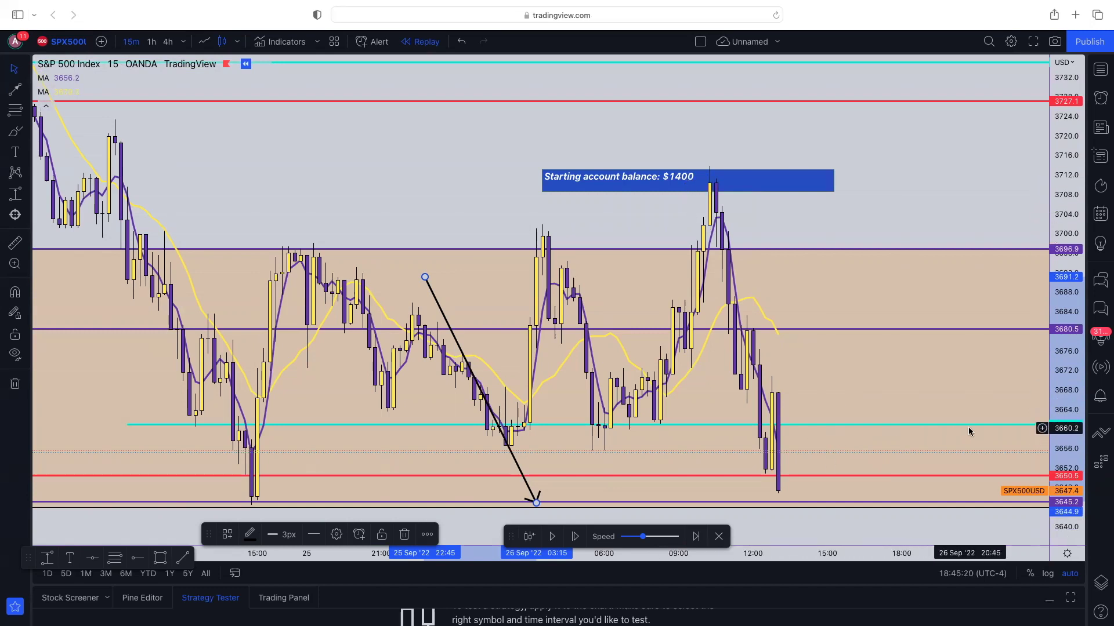
left_click(556, 538)
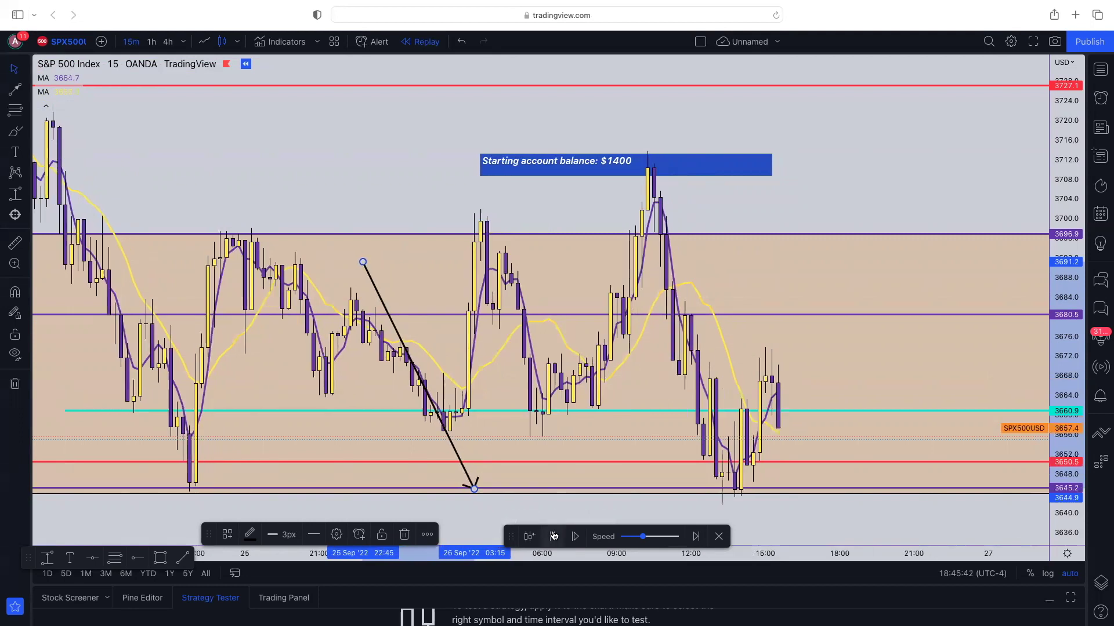
left_click(552, 535)
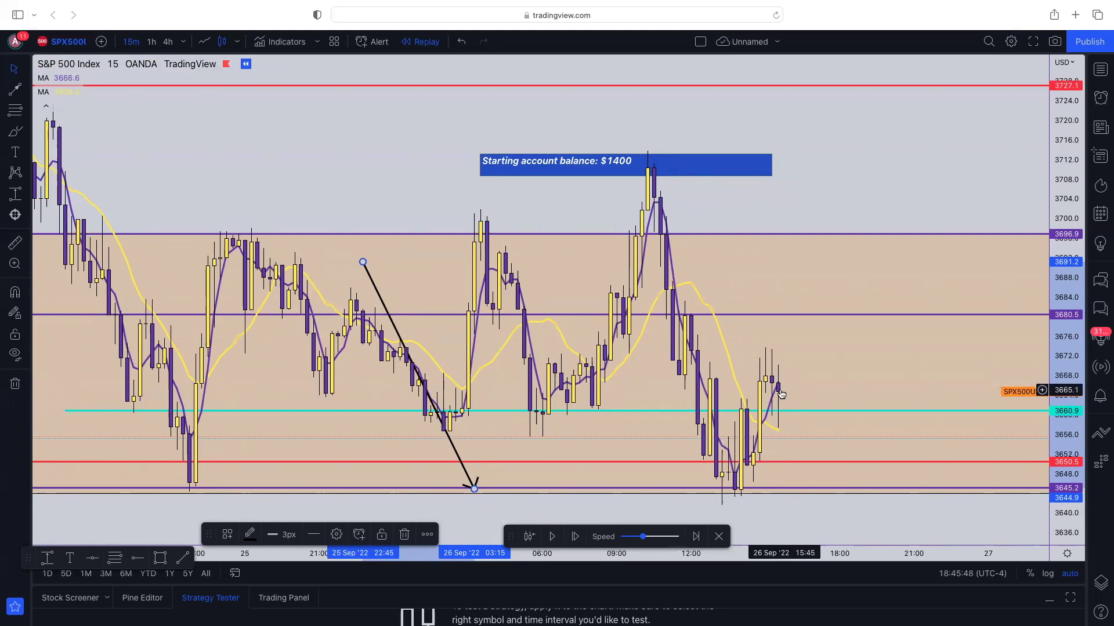
left_click(32, 93)
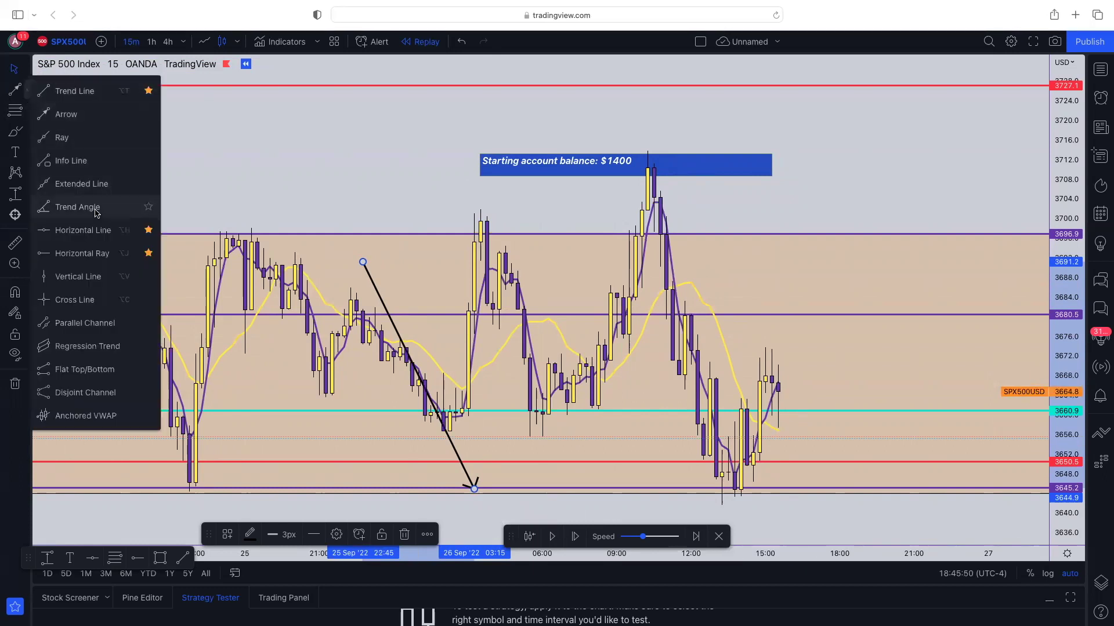
Add horizontal levels at 3665.0, 3670.6 and 3675.1
left_click(87, 230)
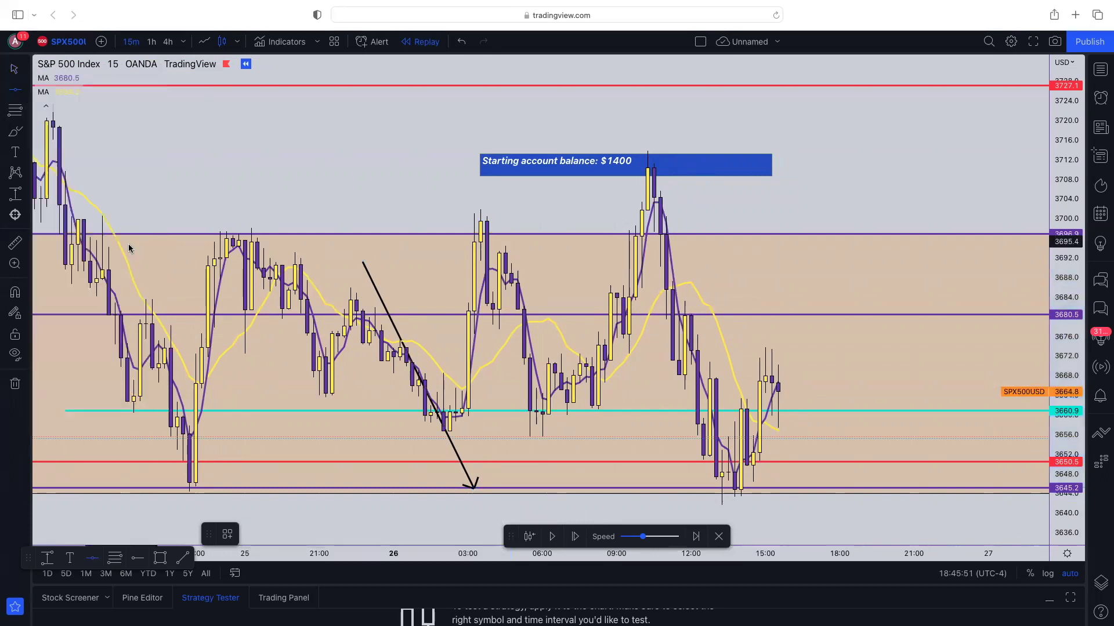
left_click(775, 392)
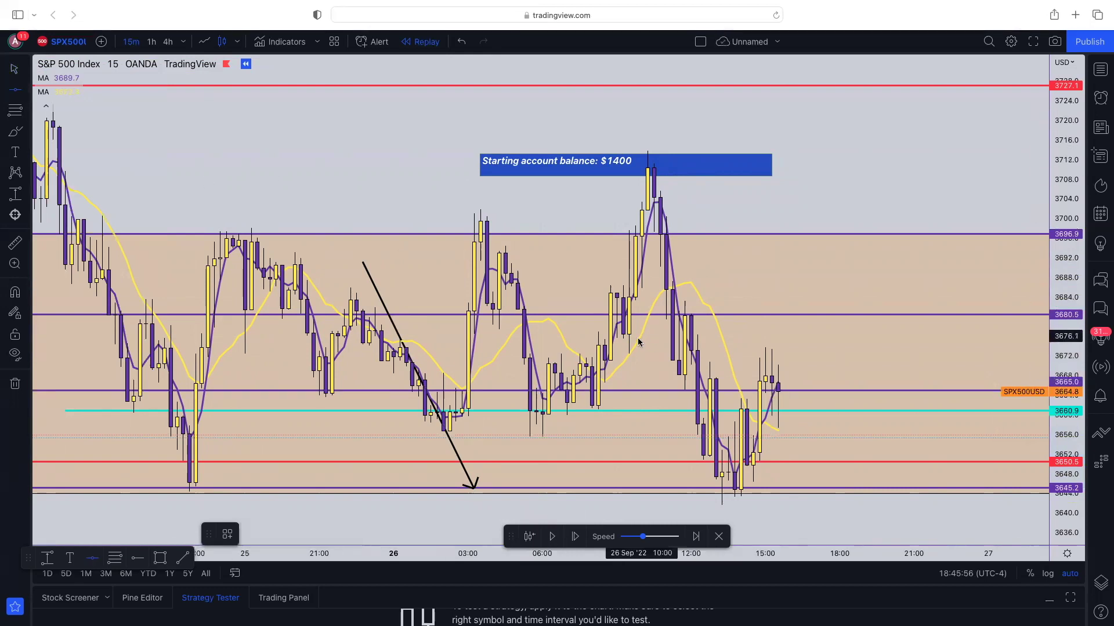
left_click(636, 363)
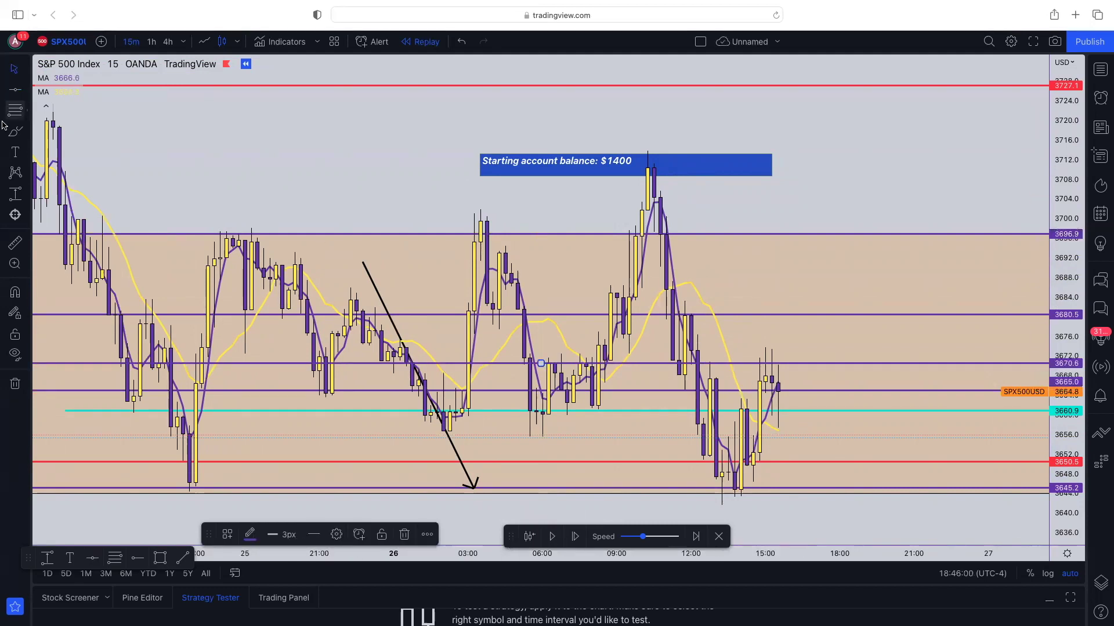
left_click(15, 89)
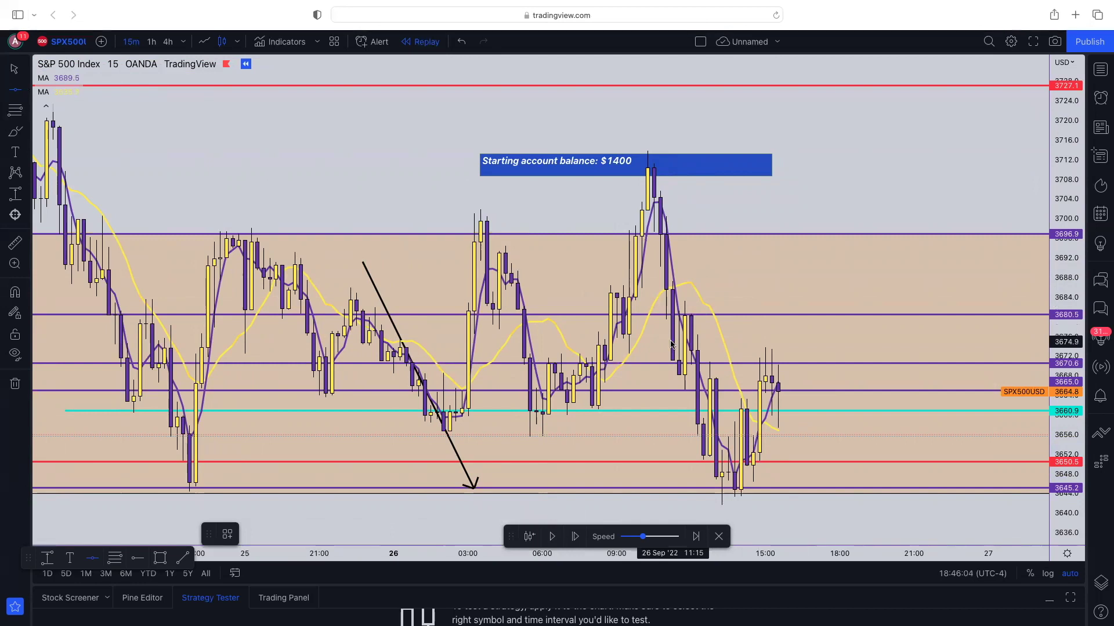
left_click(672, 342)
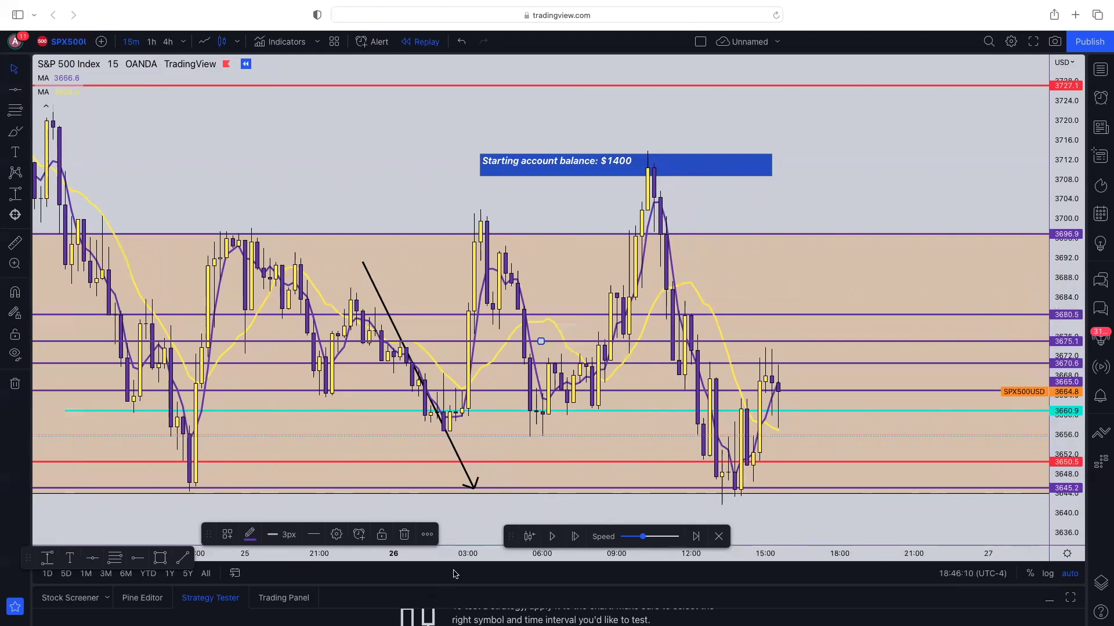
Replay briefly to the 26 Sep 16:00 bar, which drops back to about 3655.6
left_click(551, 537)
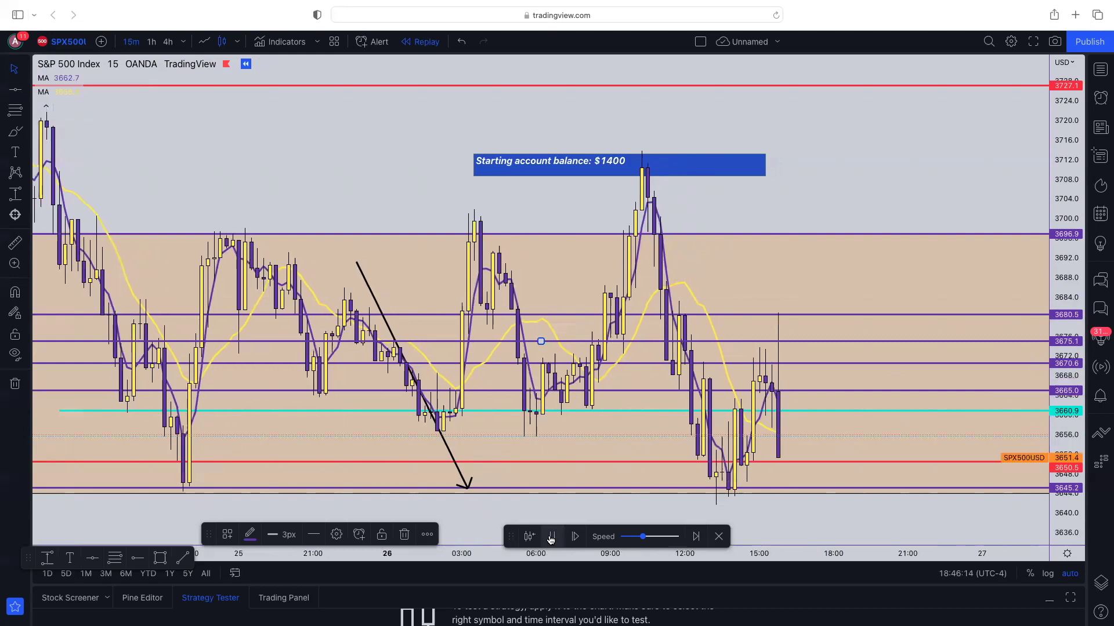
left_click(551, 537)
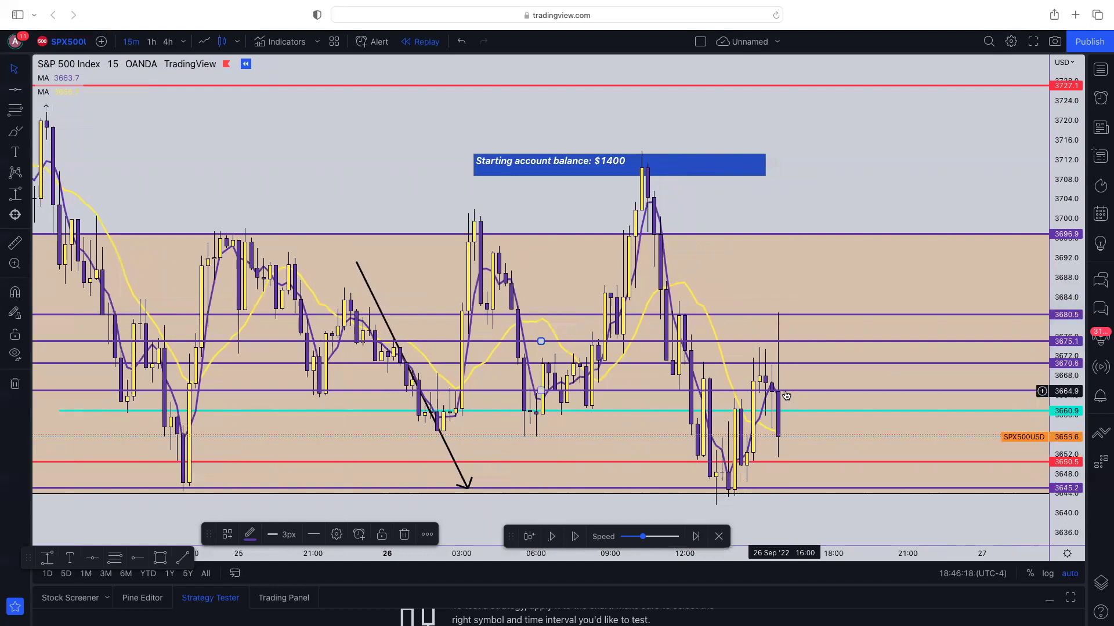
scroll(784, 394, "up", 1)
scroll(784, 394, "up", 1)
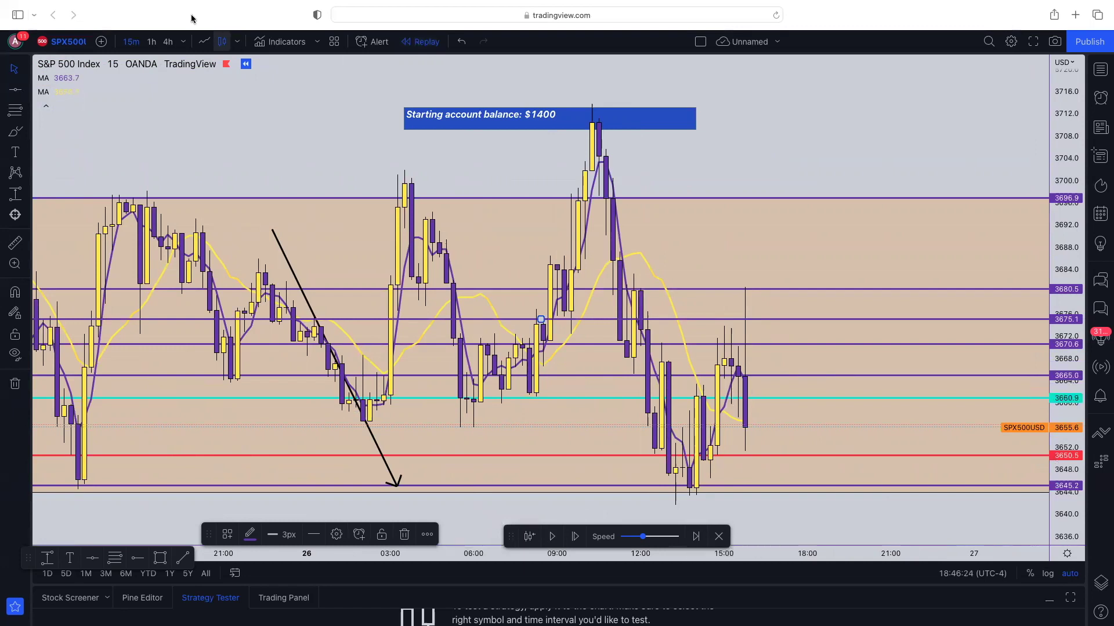
Switch to 5-minute bars, pause the replay, and compress the scale to reveal levels up to 3740.5
left_click(188, 42)
left_click(222, 137)
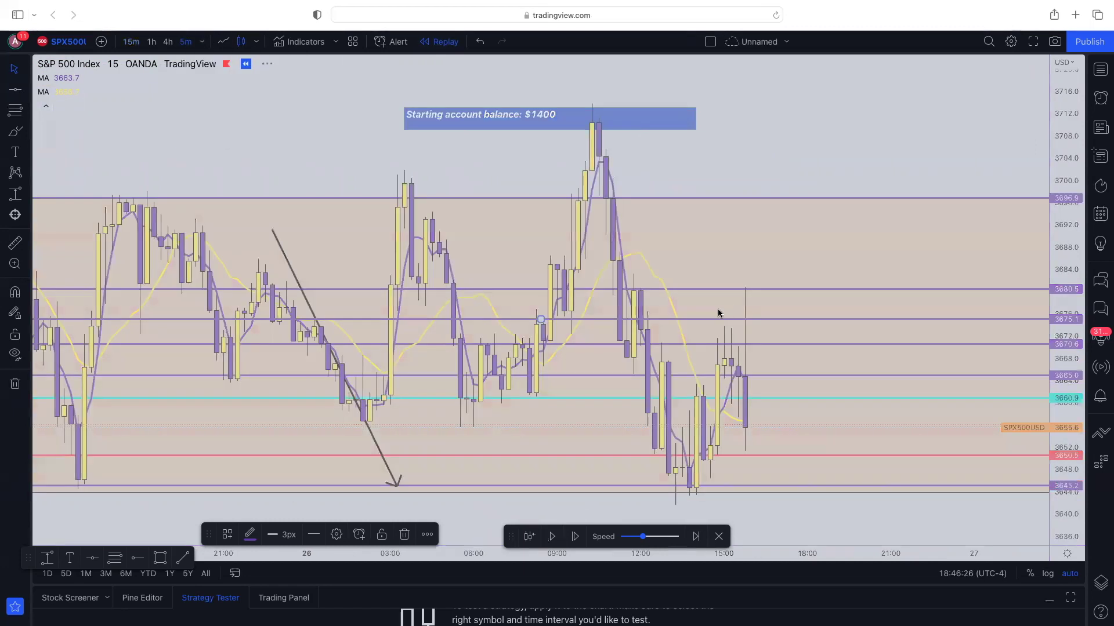
scroll(725, 318, "up", 3)
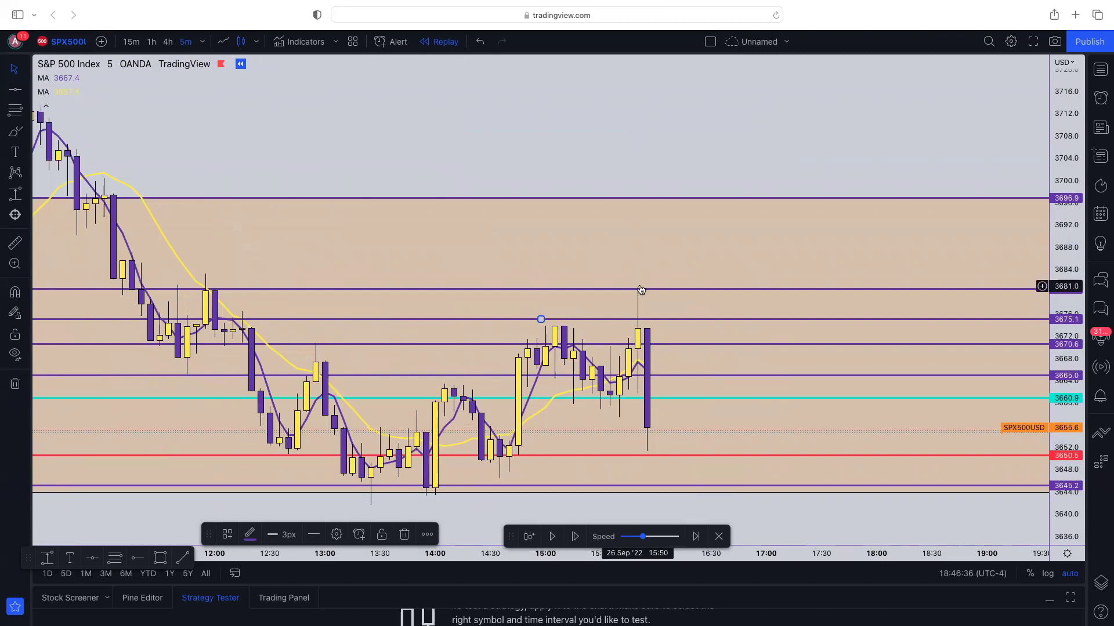
scroll(640, 290, "down", 3)
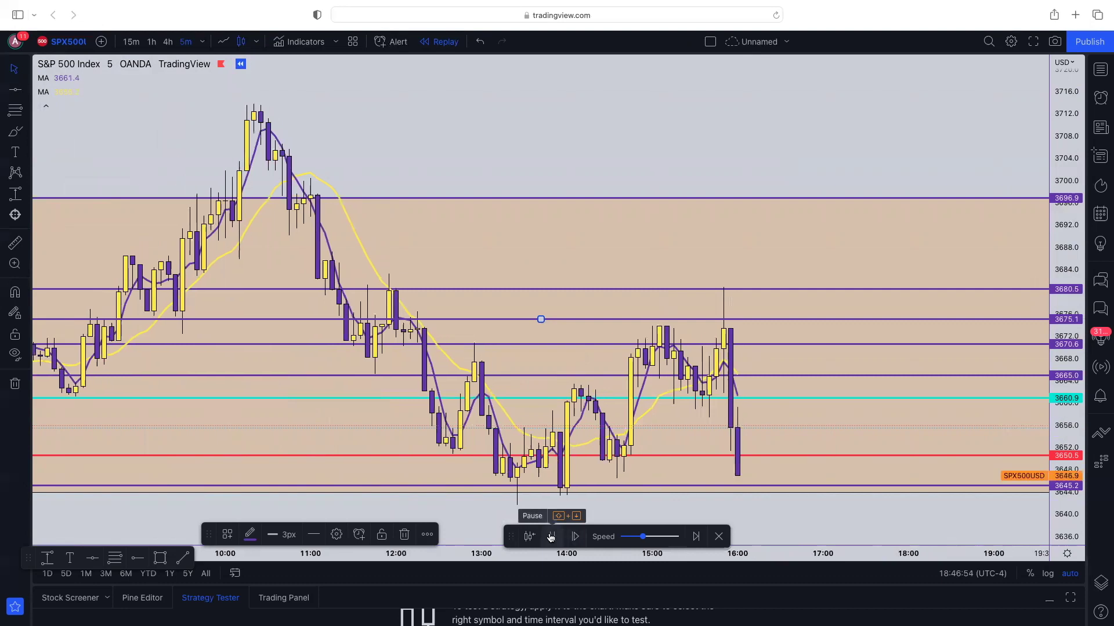
left_click(550, 536)
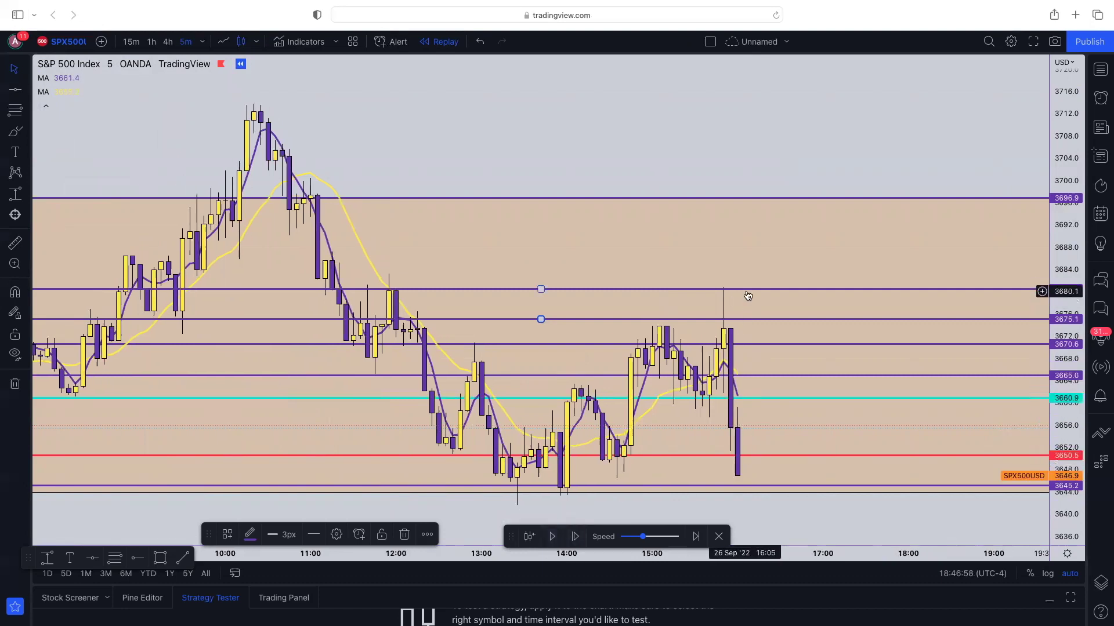
left_click_drag(1020, 167, 928, 325)
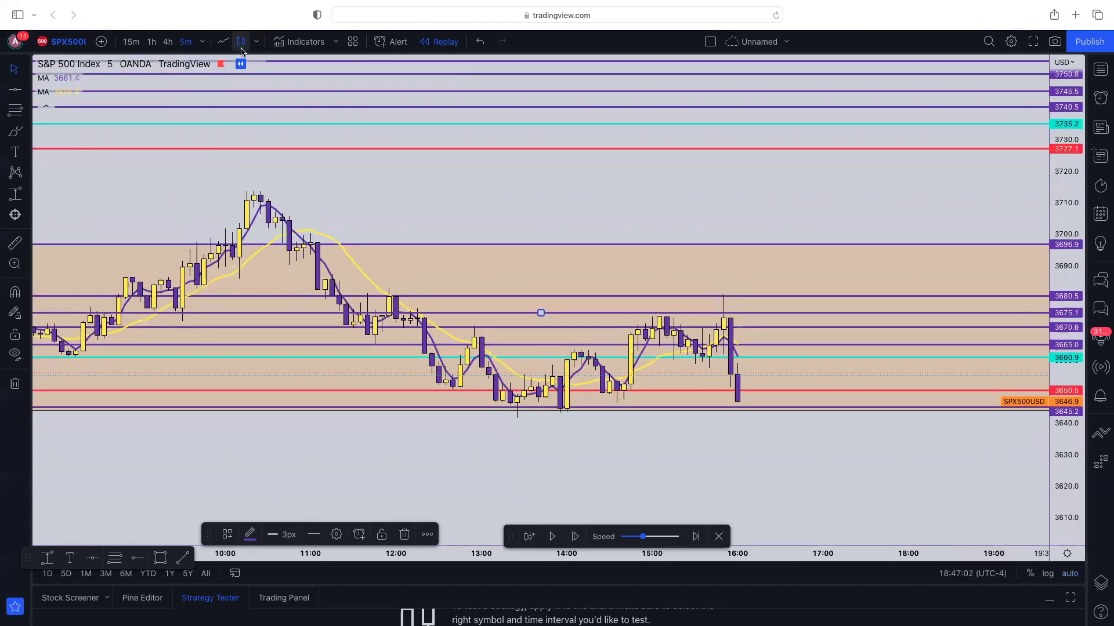
Switch to the 1-hour chart and open the account balance label's text settings
left_click(155, 45)
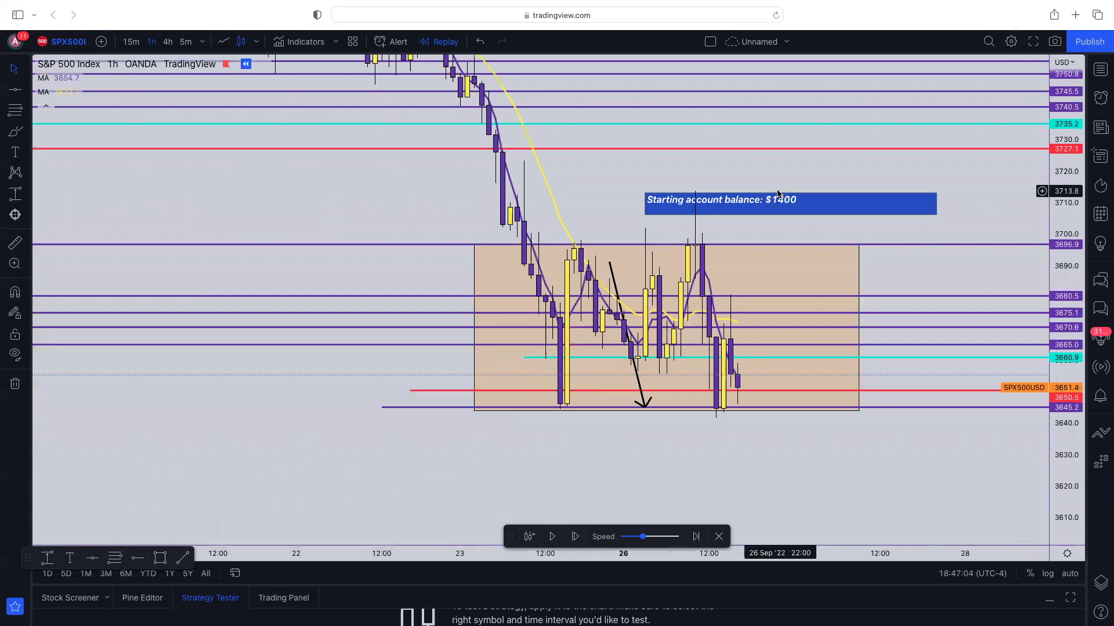
left_click(779, 203)
double_click(779, 203)
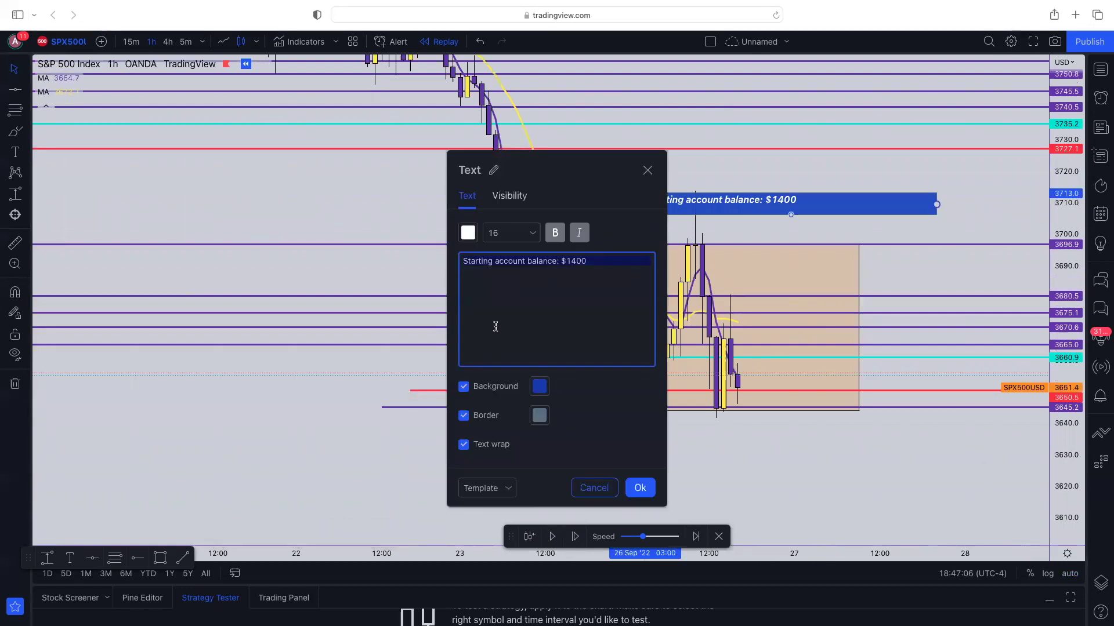
Add '.20 x 200pips = $400' and '$1800' lines to the balance label, then shift it right
key("Return")
type(".20 x")
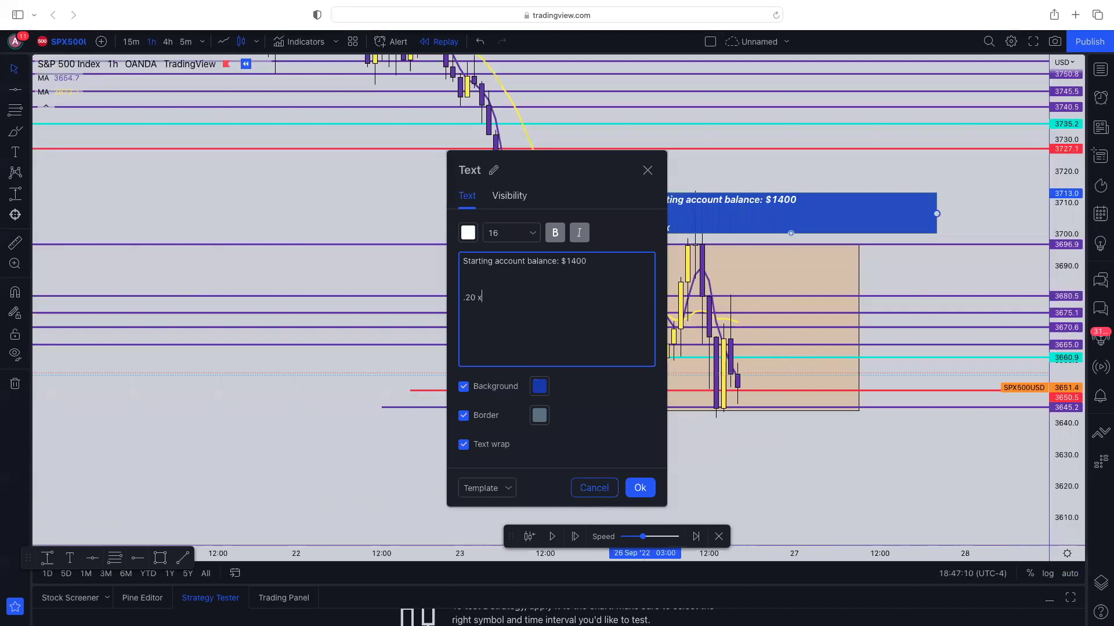
type(" 200pips =")
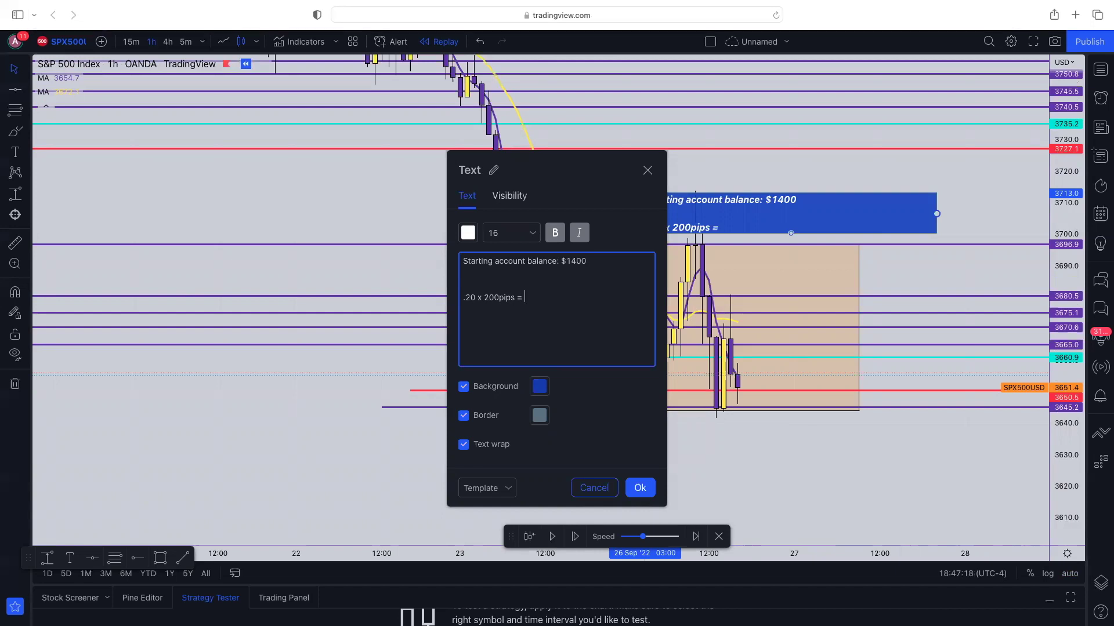
type("$")
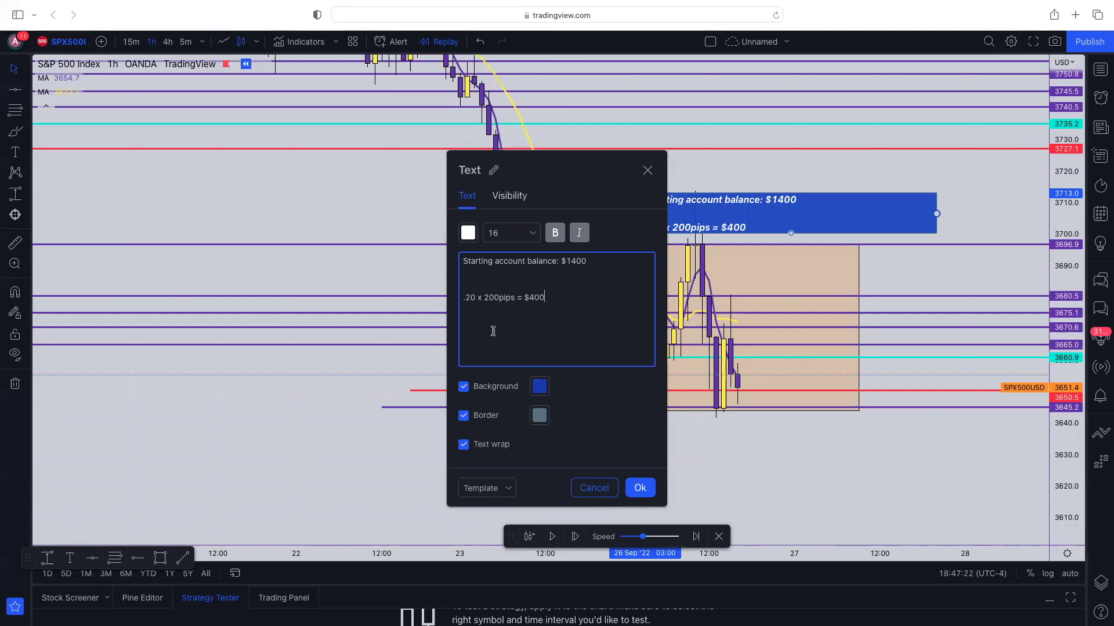
type("400")
key("Return")
type("$1800")
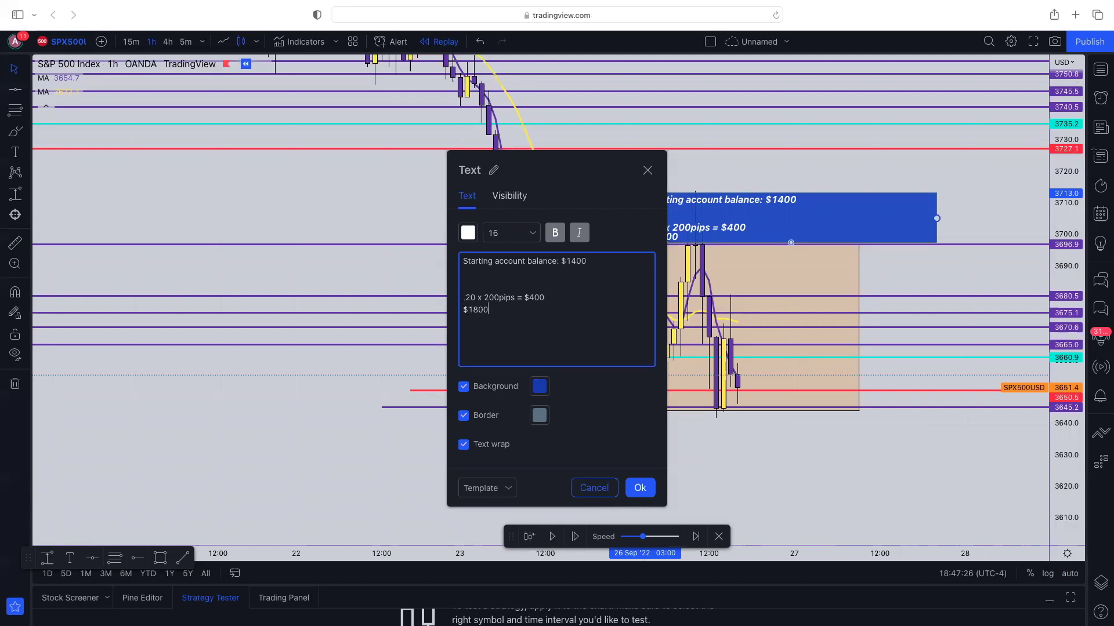
left_click(464, 310)
key("Return")
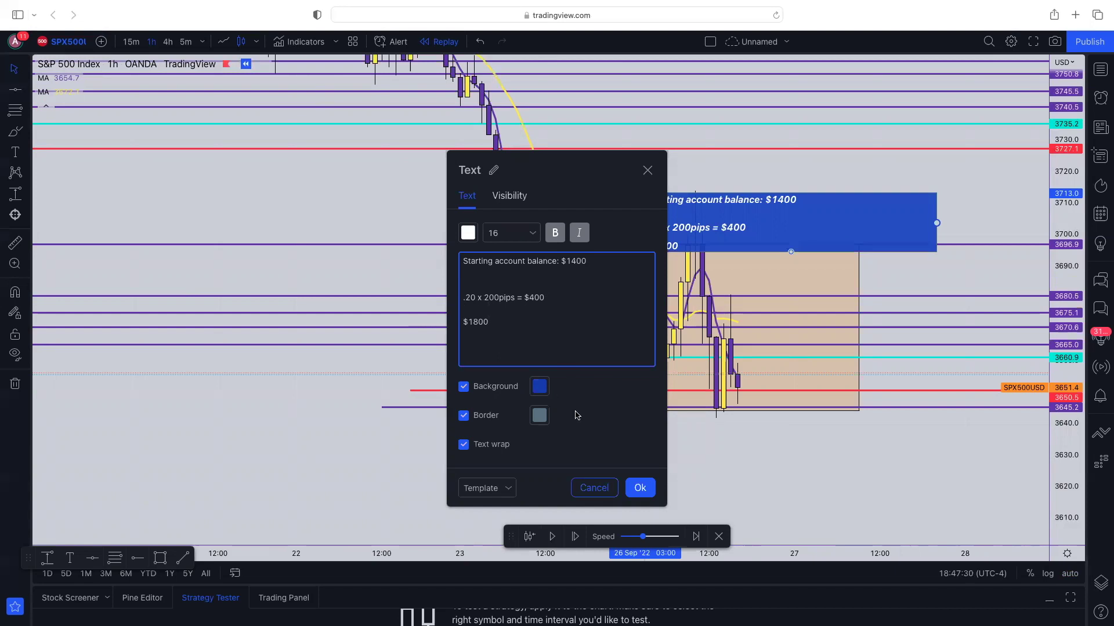
left_click(640, 487)
left_click_drag(736, 239, 779, 212)
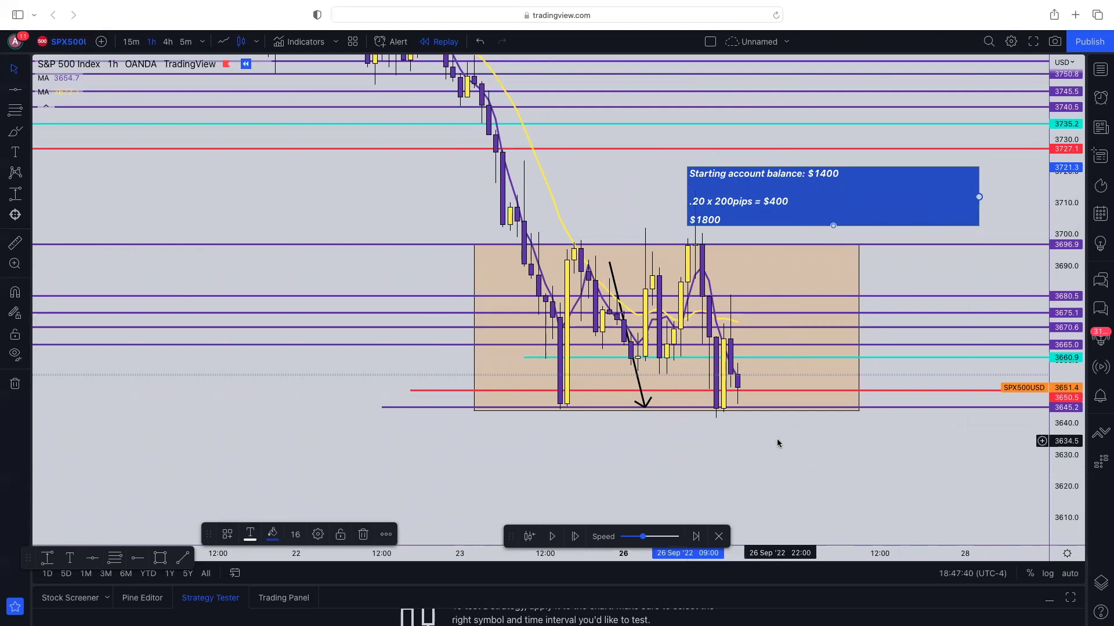
Switch the chart to the 15-minute interval and run the replay at maximum speed
left_click(134, 44)
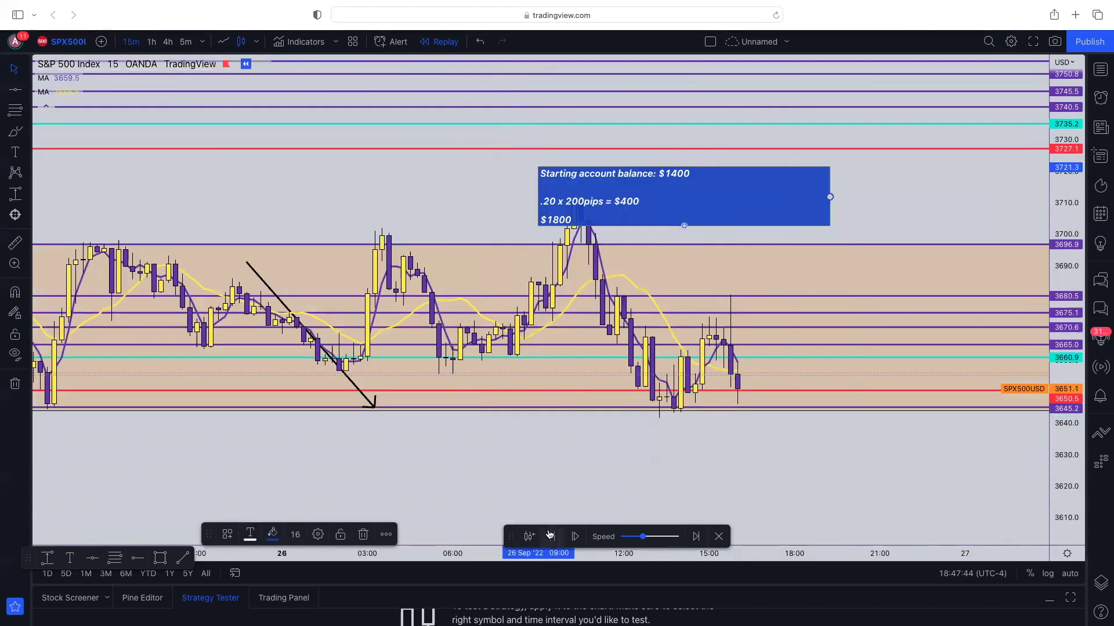
left_click(671, 537)
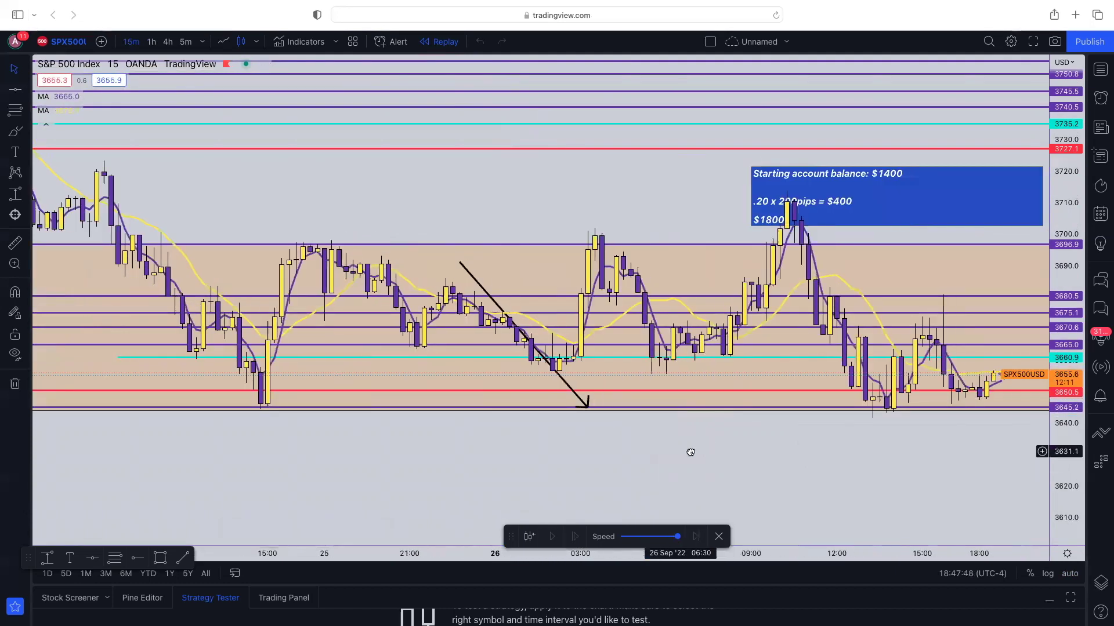
left_click_drag(689, 452, 350, 435)
scroll(512, 352, "up", 3)
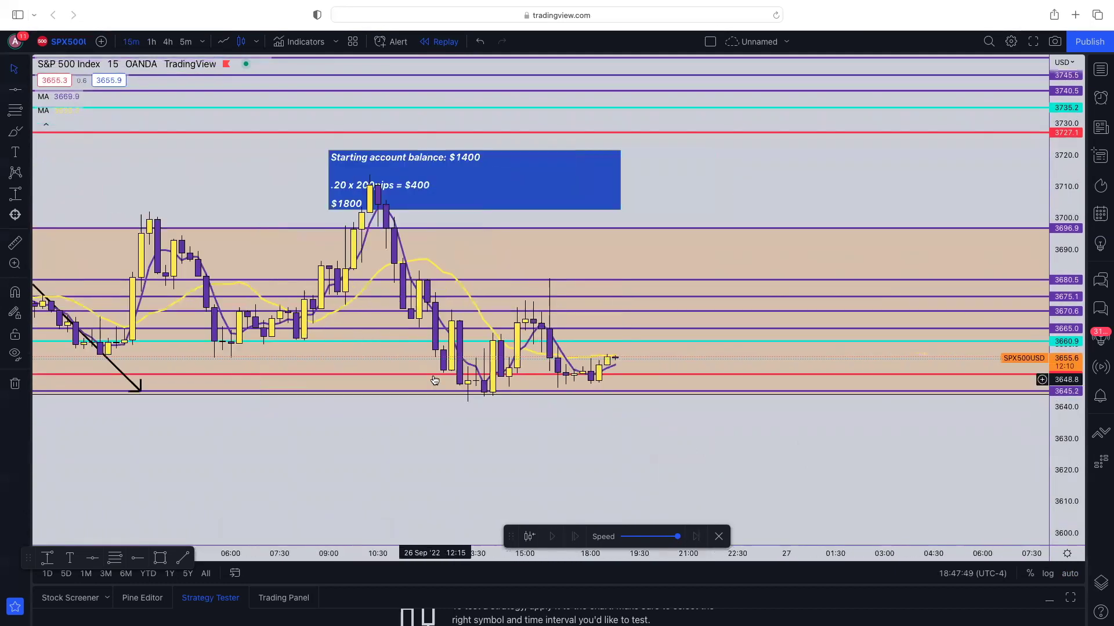
Auto-fit the price scale and hide both moving averages
double_click(1070, 200)
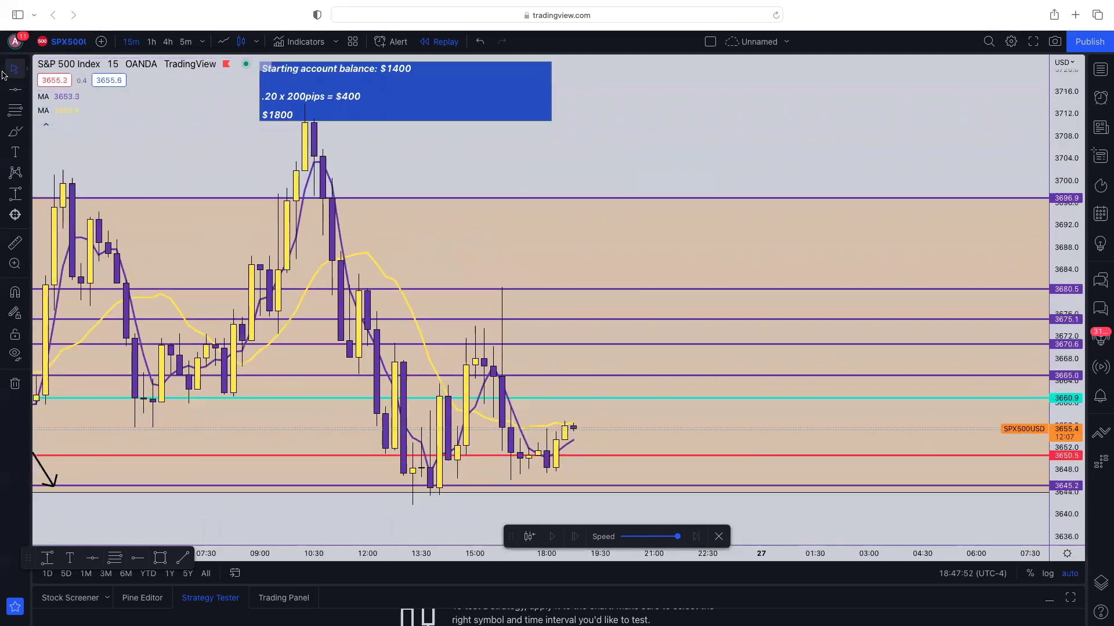
left_click(59, 97)
left_click(60, 110)
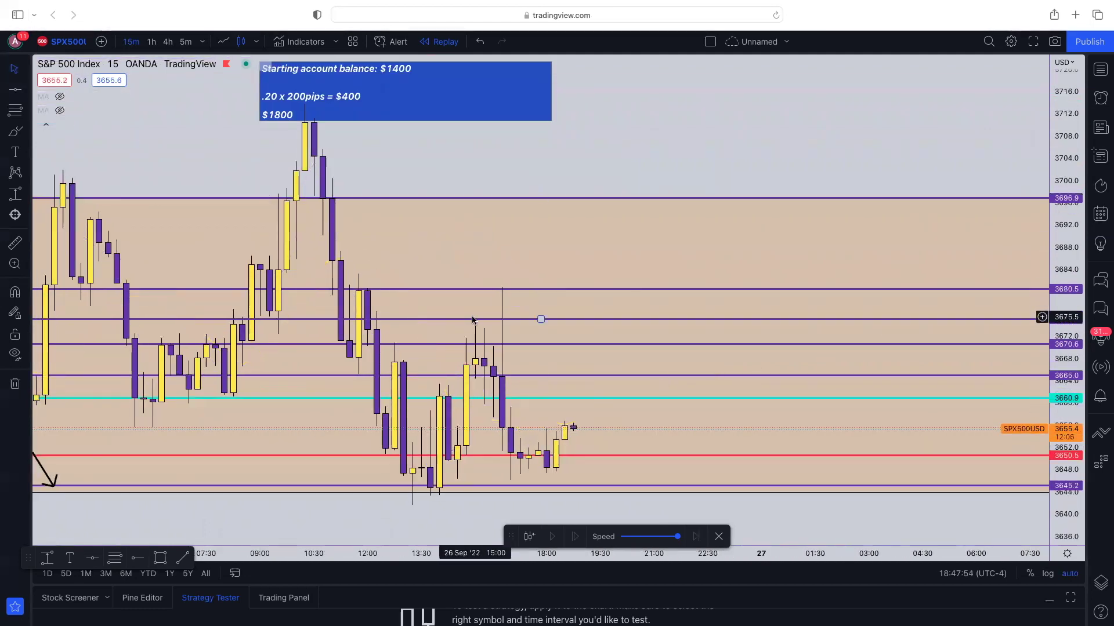
scroll(471, 316, "down", 3)
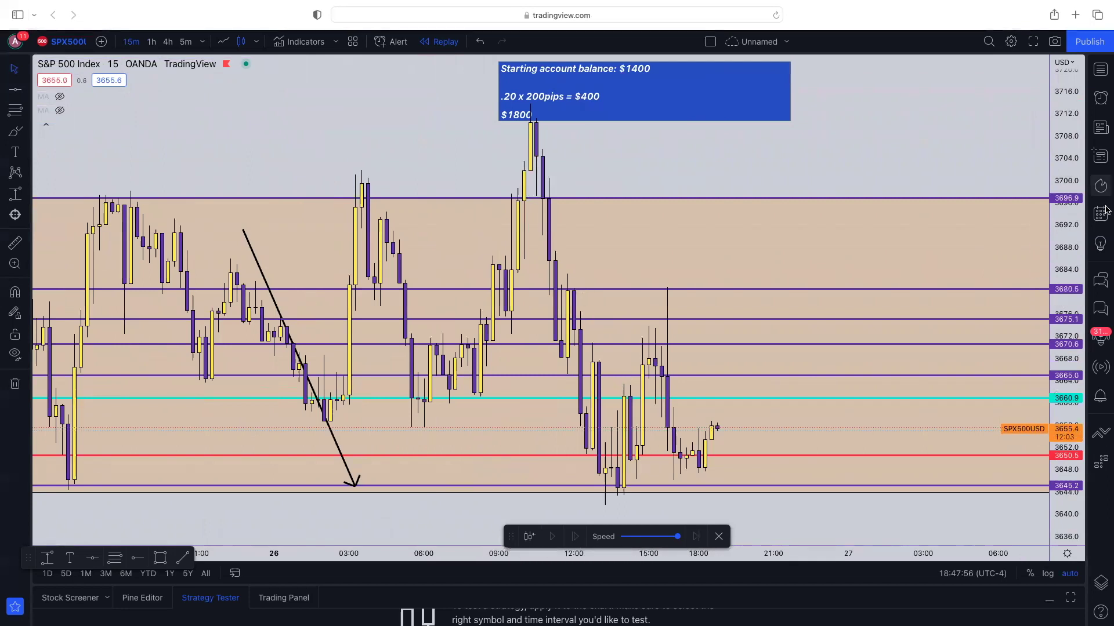
Compress the price scale for a wider range and briefly select, then deselect, the zig-zag arrow
left_click_drag(1058, 166, 1058, 371)
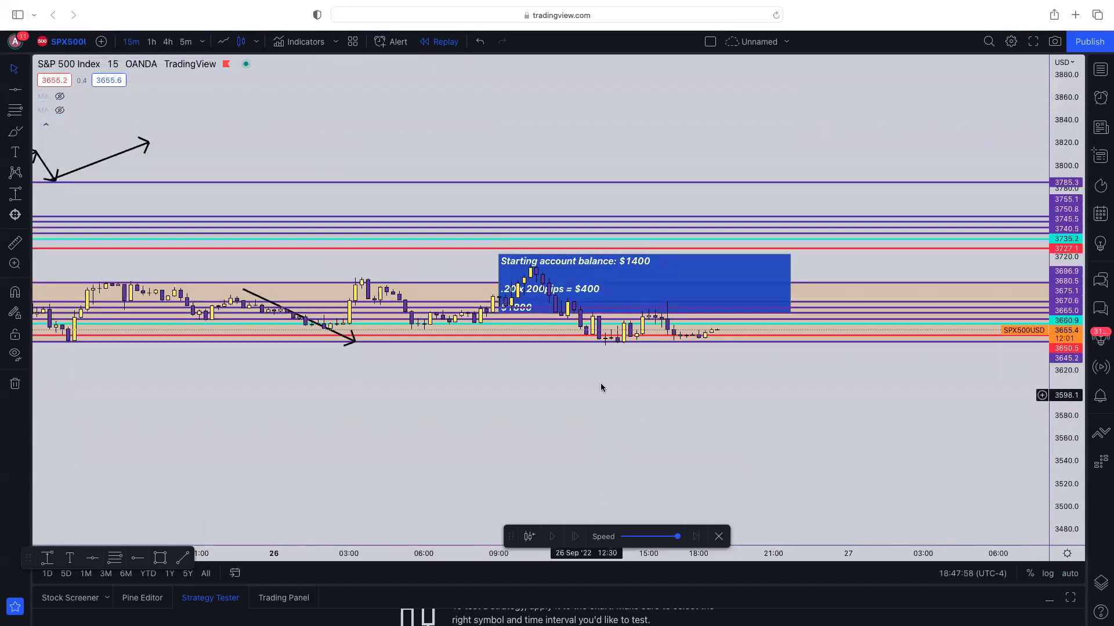
scroll(768, 408, "left", 5)
left_click(243, 174)
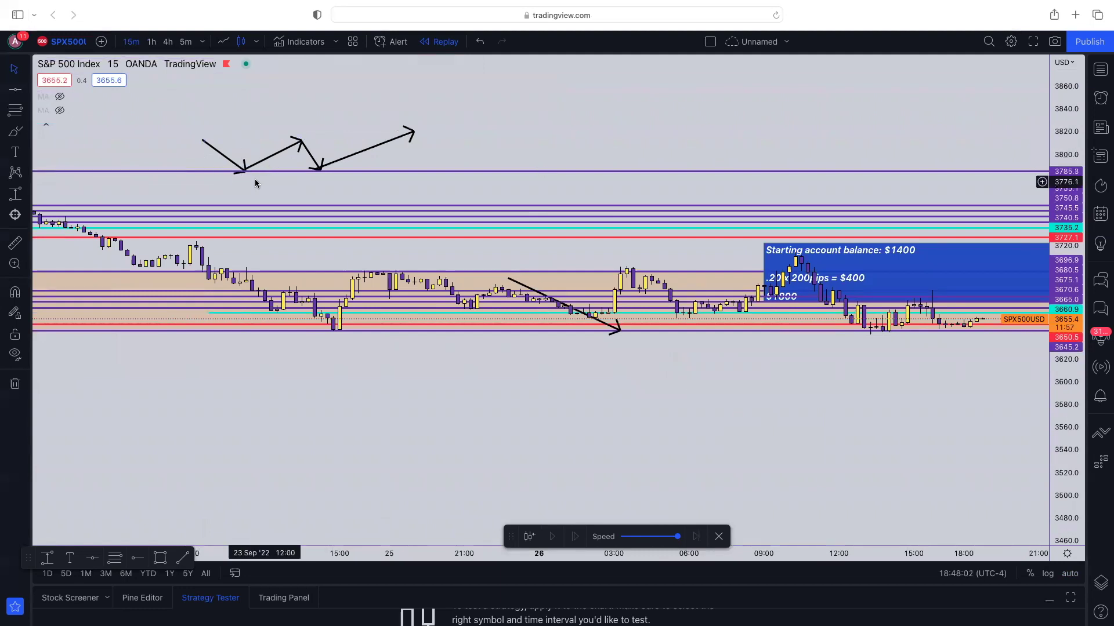
left_click(312, 141)
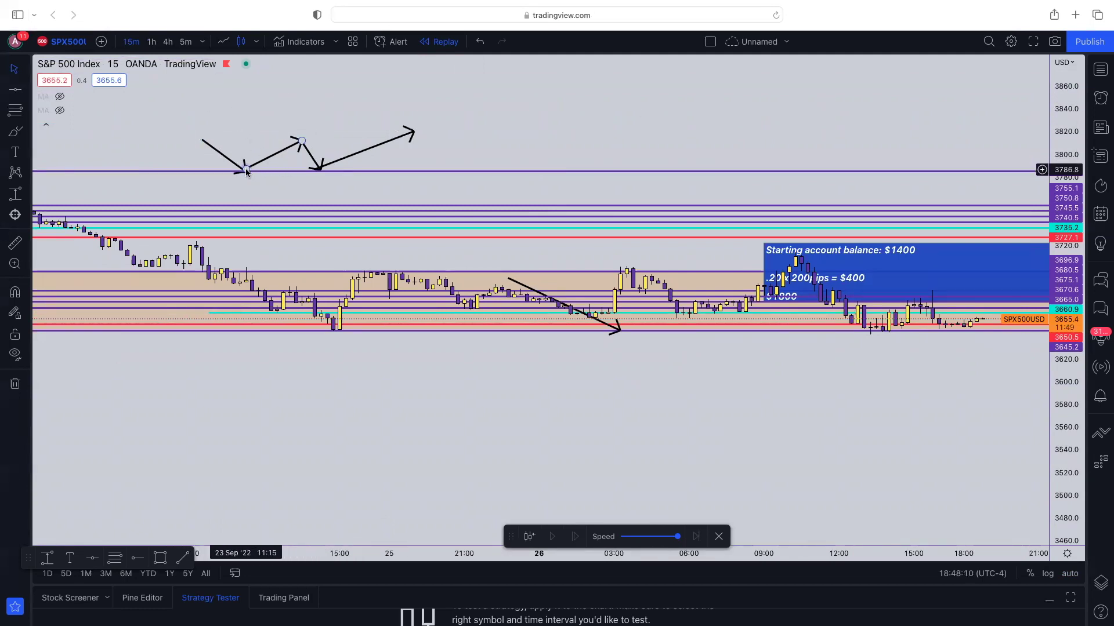
scroll(728, 355, "right", 5)
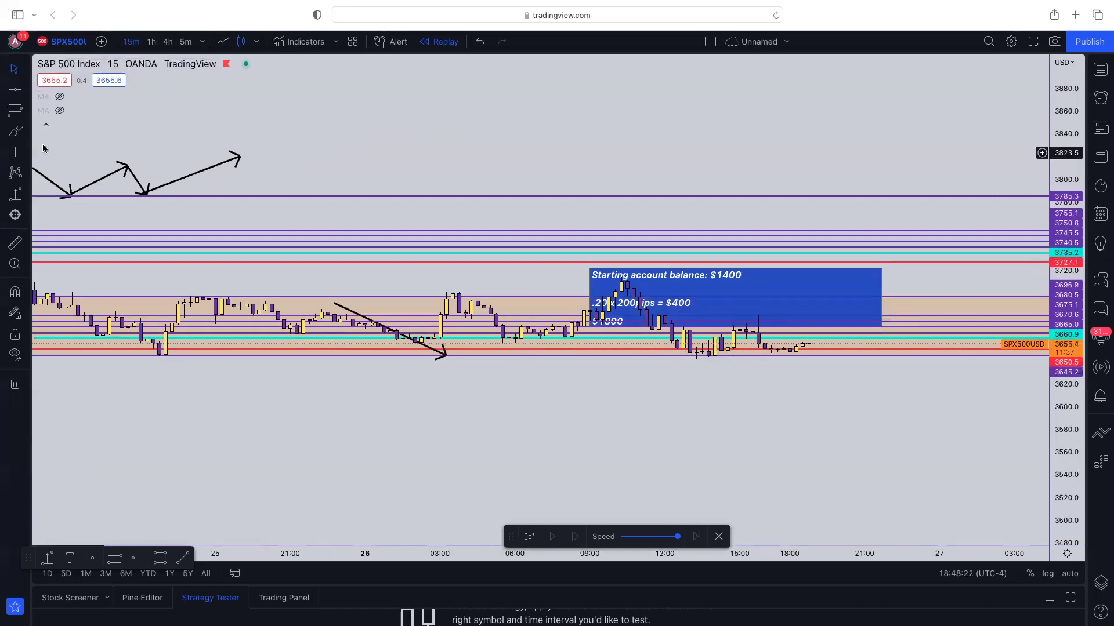
Circle the two recent lows just above 3645.2 with red brush loops
left_click(15, 132)
mouse_move(713, 352)
left_mouse_down()
mouse_move(736, 361)
mouse_move(713, 354)
left_mouse_up()
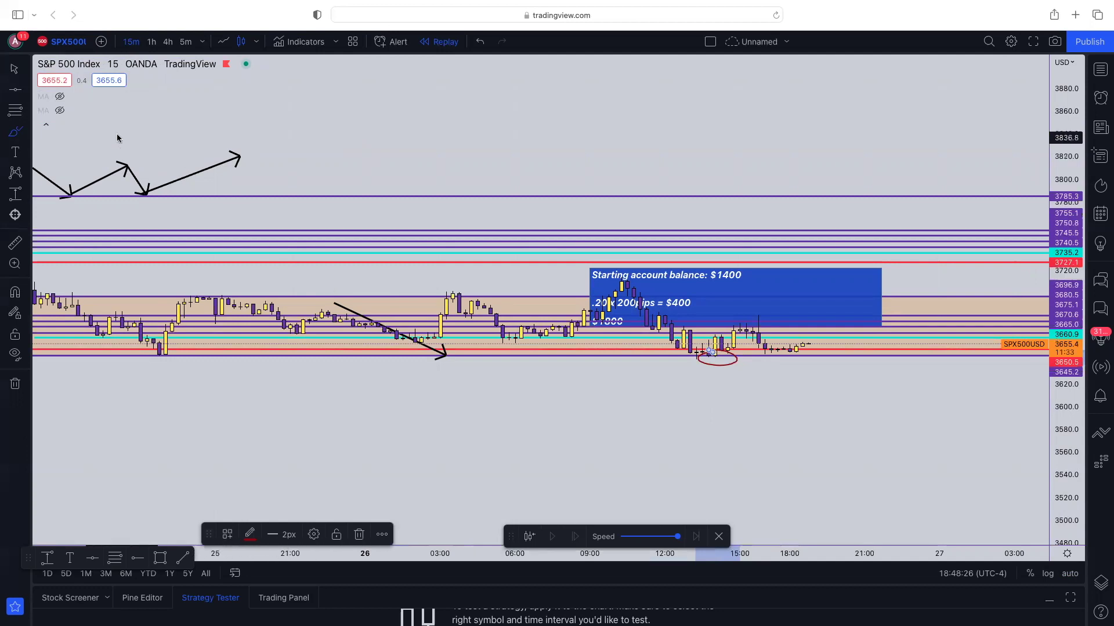
mouse_move(800, 349)
left_mouse_down()
mouse_move(763, 361)
mouse_move(806, 366)
mouse_move(798, 351)
left_mouse_up()
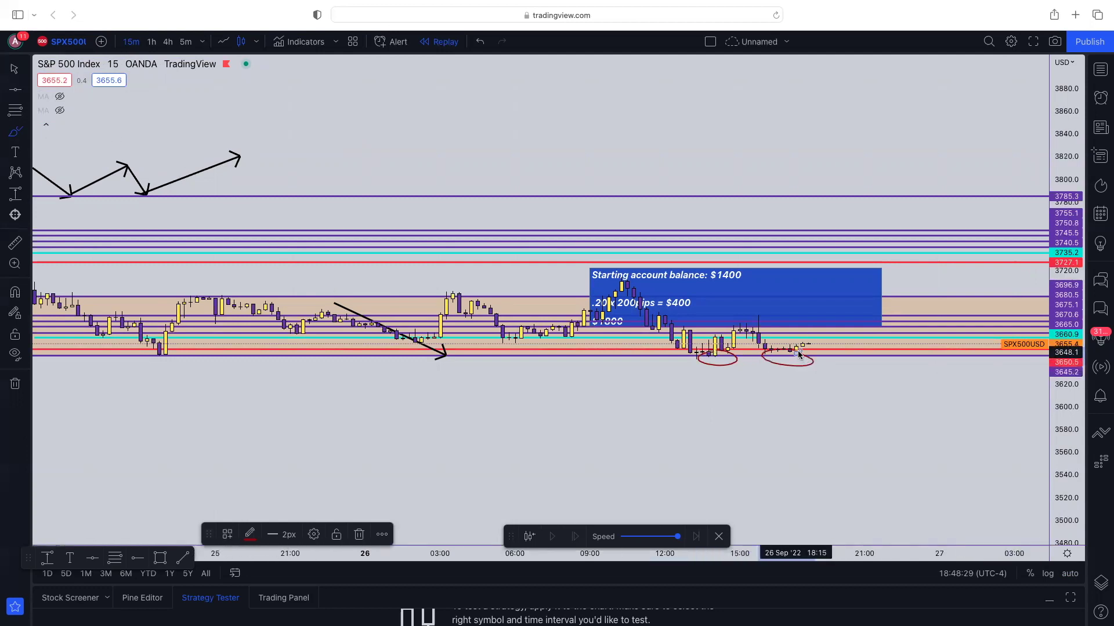
Auto-fit the price scale and zoom to follow the latest replay bars
double_click(1065, 316)
scroll(896, 450, "down", 3)
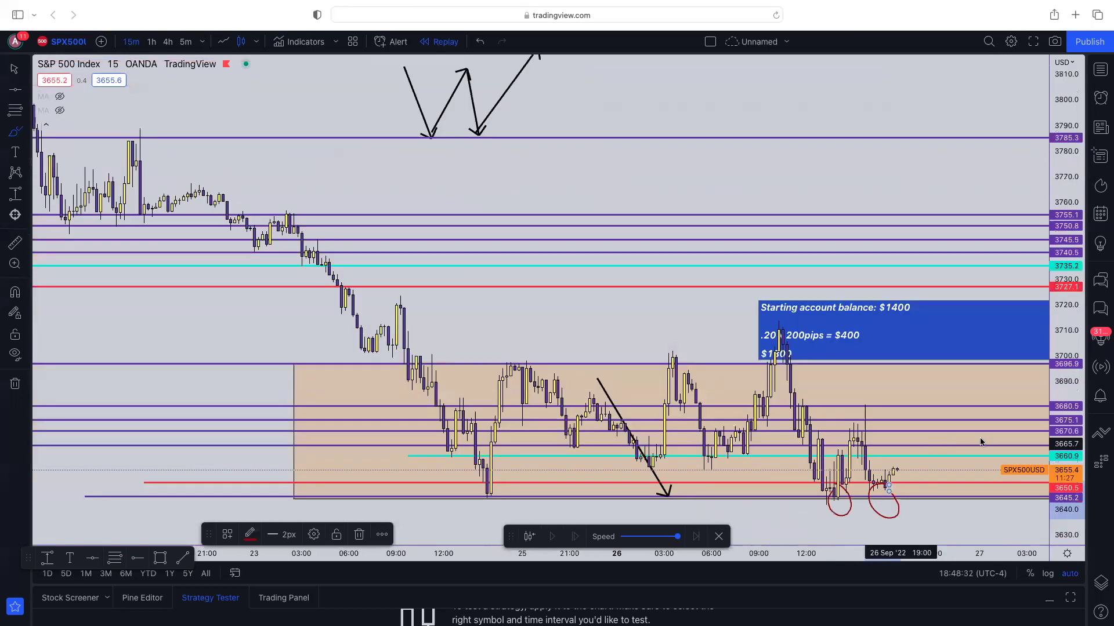
scroll(987, 442, "right", 1)
scroll(988, 441, "up", 3)
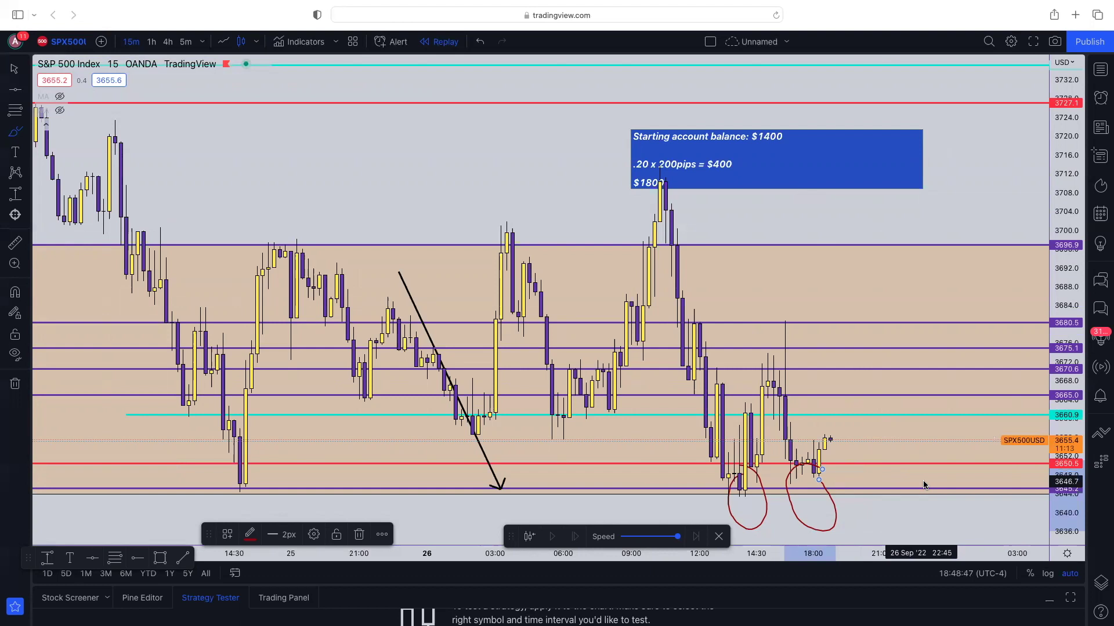
scroll(902, 480, "up", 3)
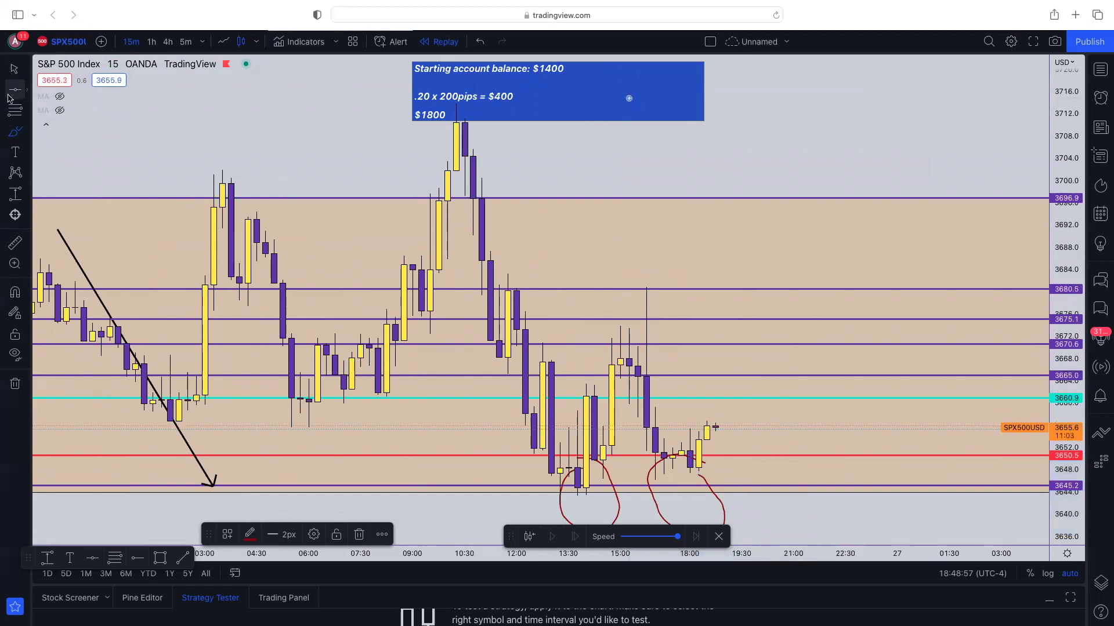
In the balance note's text settings, add a 'pending' line beneath '$1800', correcting typos
double_click(631, 115)
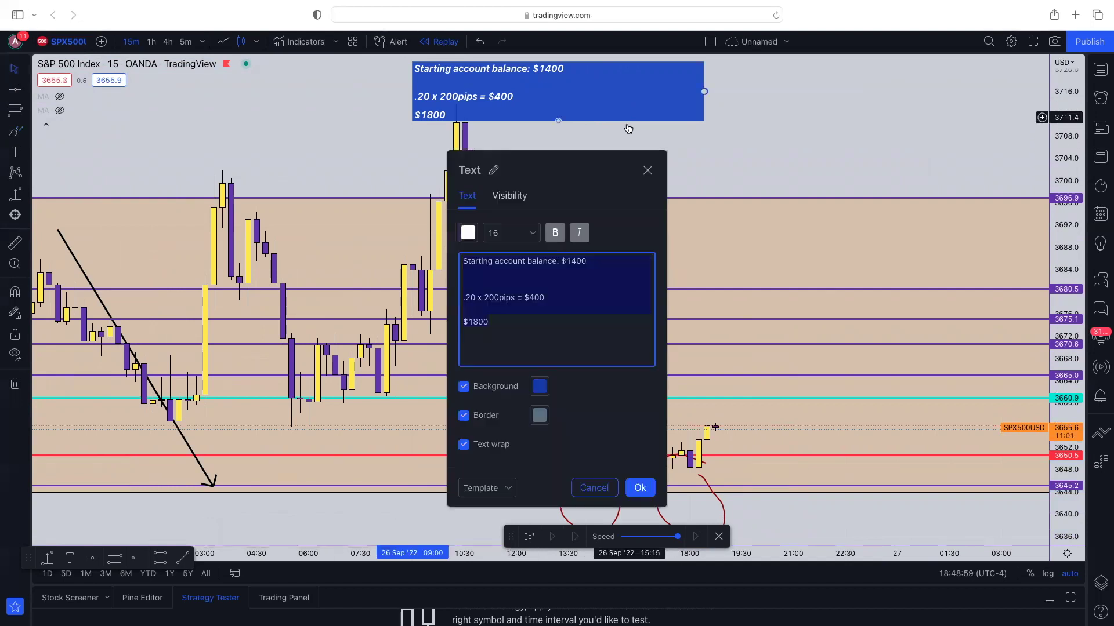
left_click(570, 318)
key("Return")
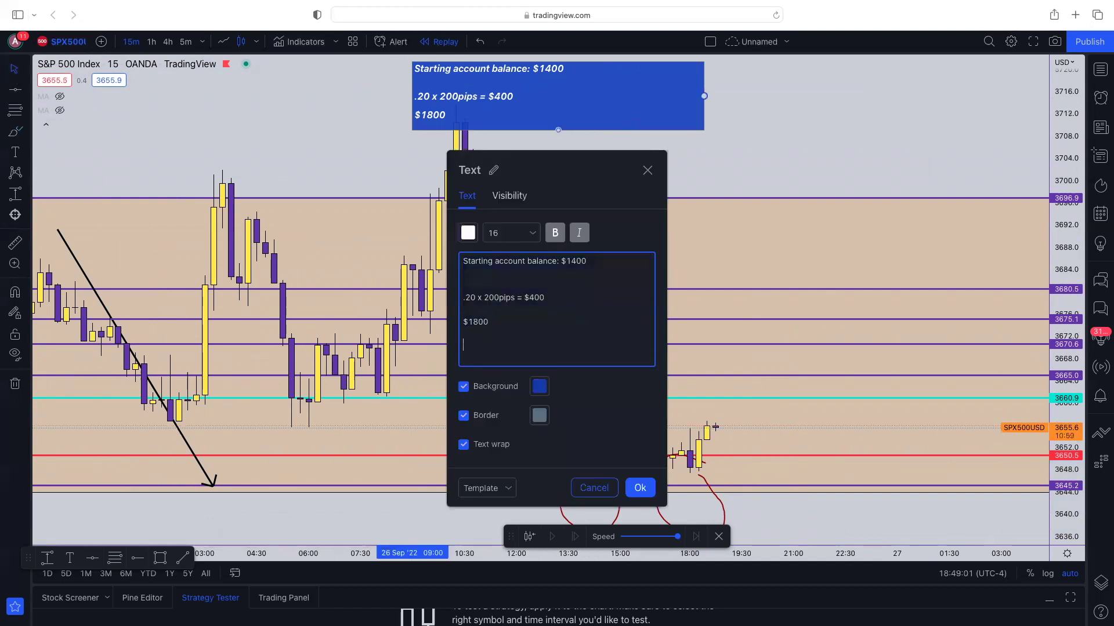
type("tentativ")
key("BackSpace")
key("BackSpace")
key("BackSpace")
key("BackSpace")
key("BackSpace")
key("BackSpace")
key("BackSpace")
key("BackSpace")
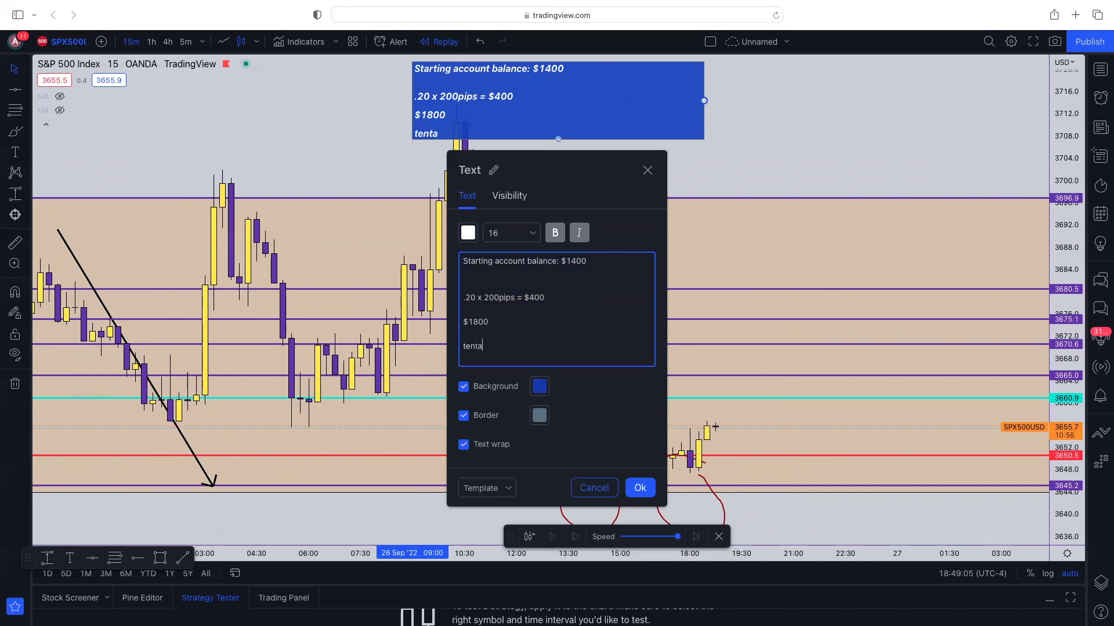
type("pendin")
key("BackSpace")
key("BackSpace")
key("BackSpace")
type("dinh")
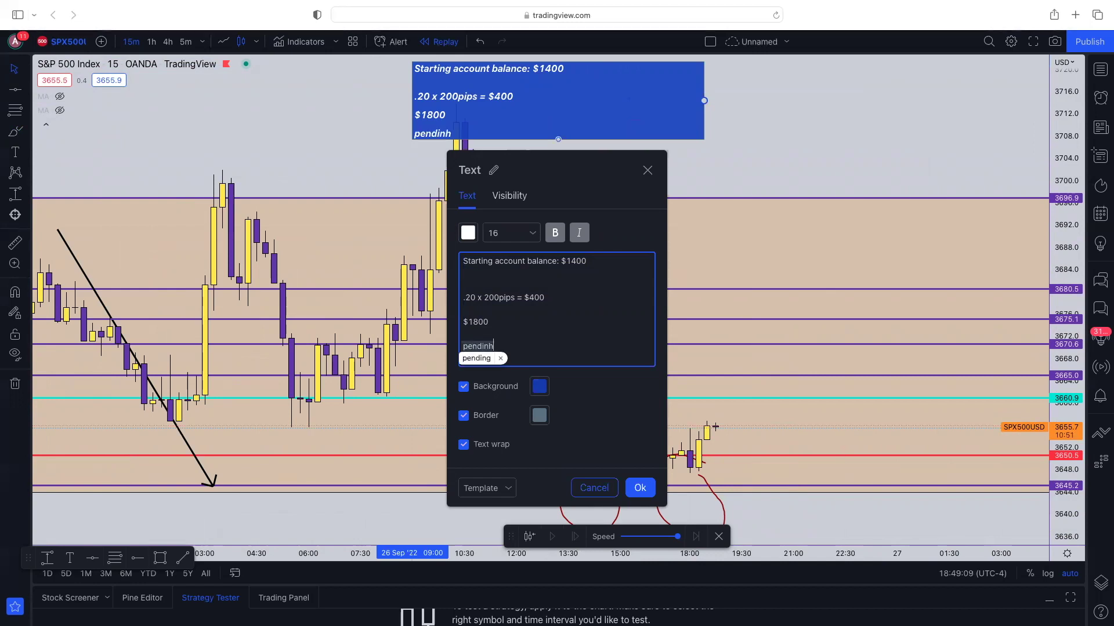
key("BackSpace")
type("g")
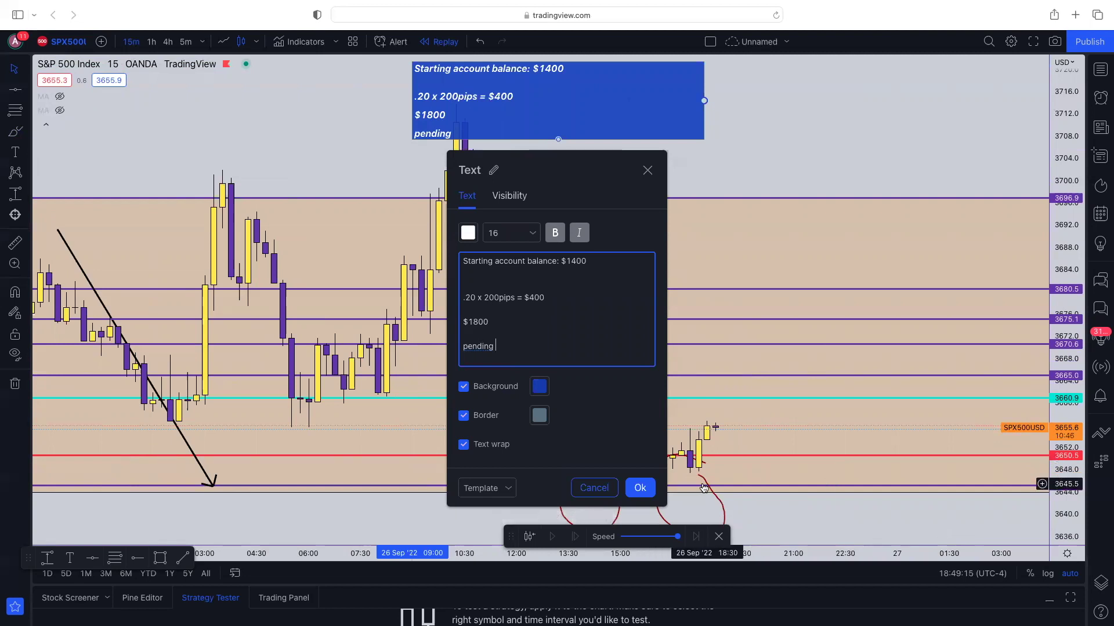
scroll(720, 484, "down", 3)
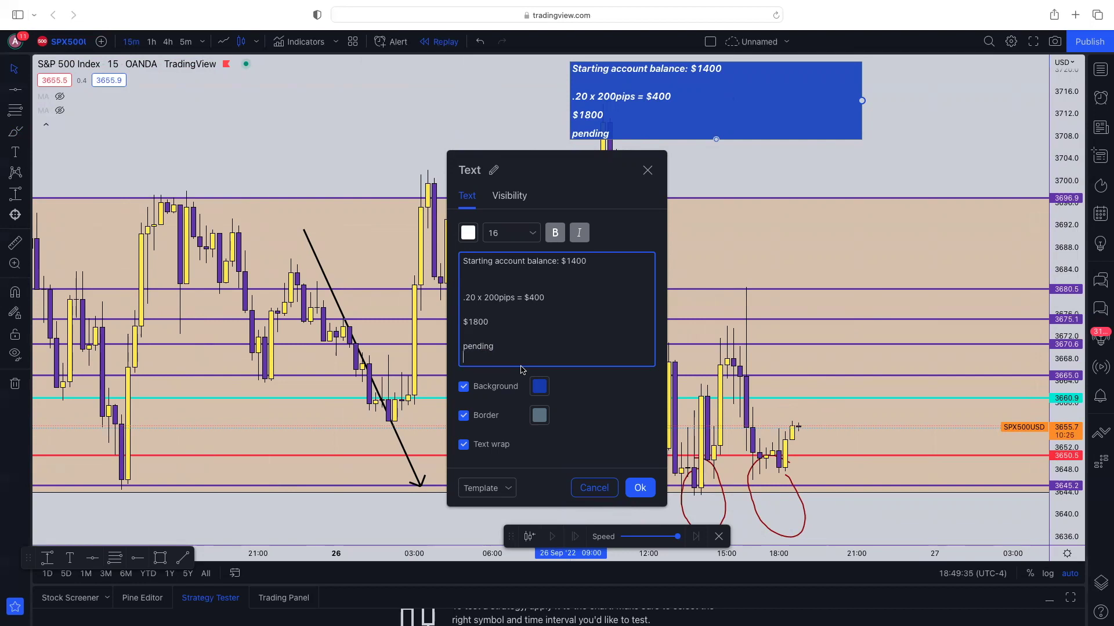
Add the line '.20 x200pips = $400' beneath 'pending' in the note text
key("Return")
type(".20 x")
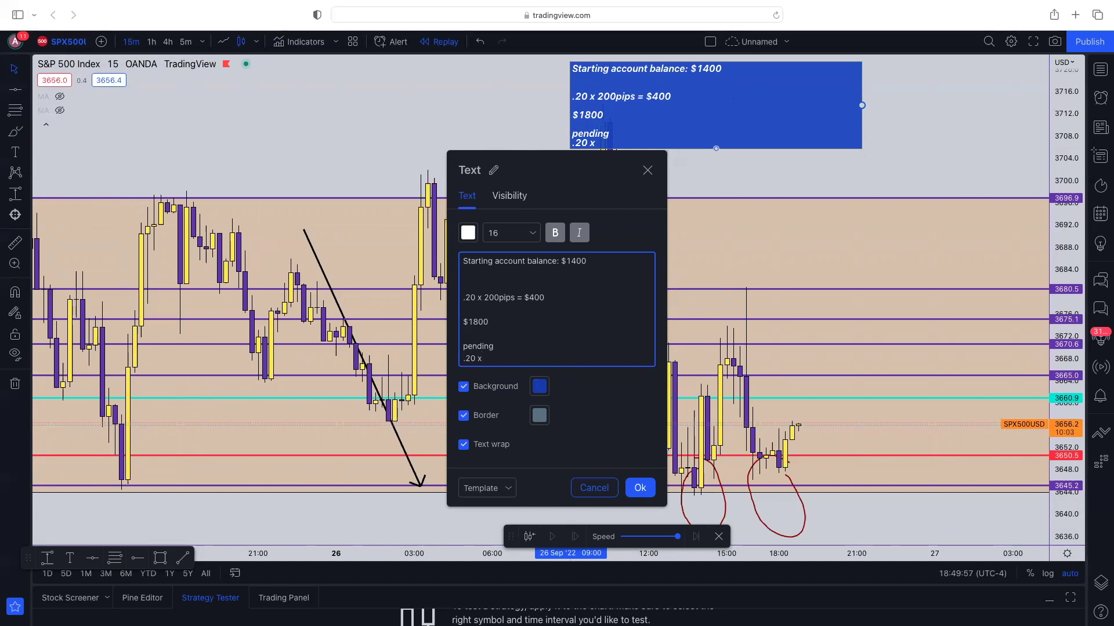
type("200pips")
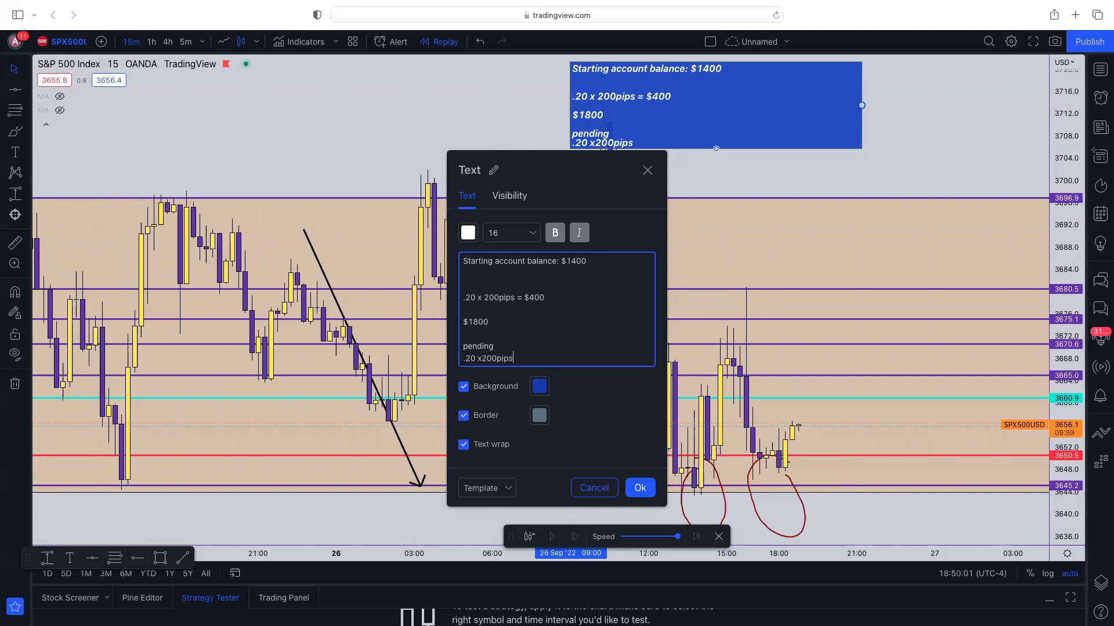
type(" = $400")
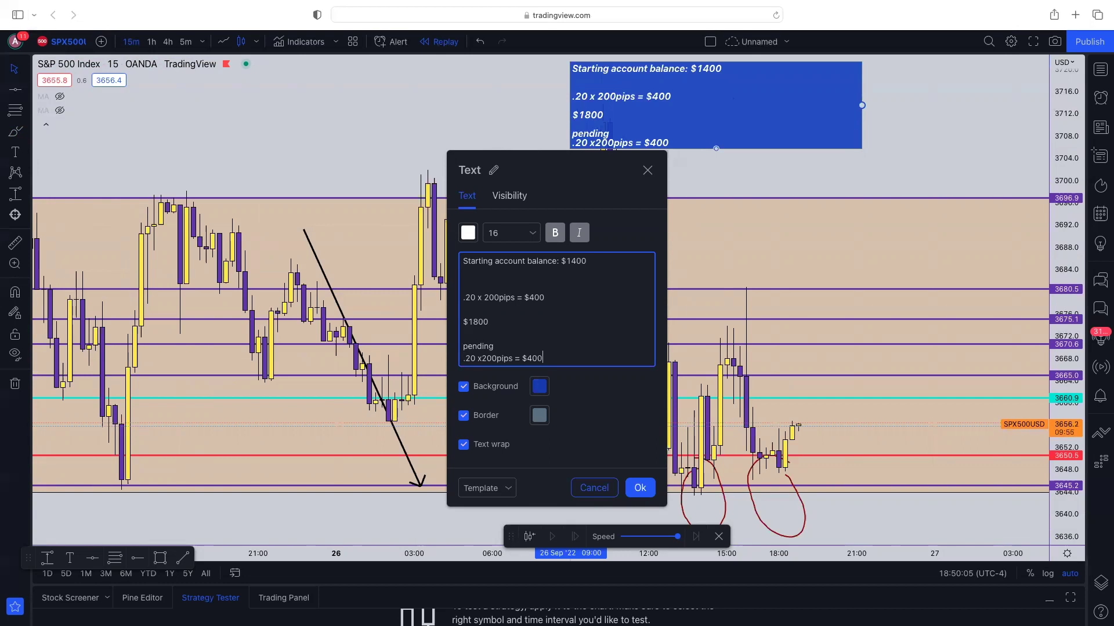
Add a '$2200' line below it, remove the stray '=', and apply the text
key("Return")
key("Return")
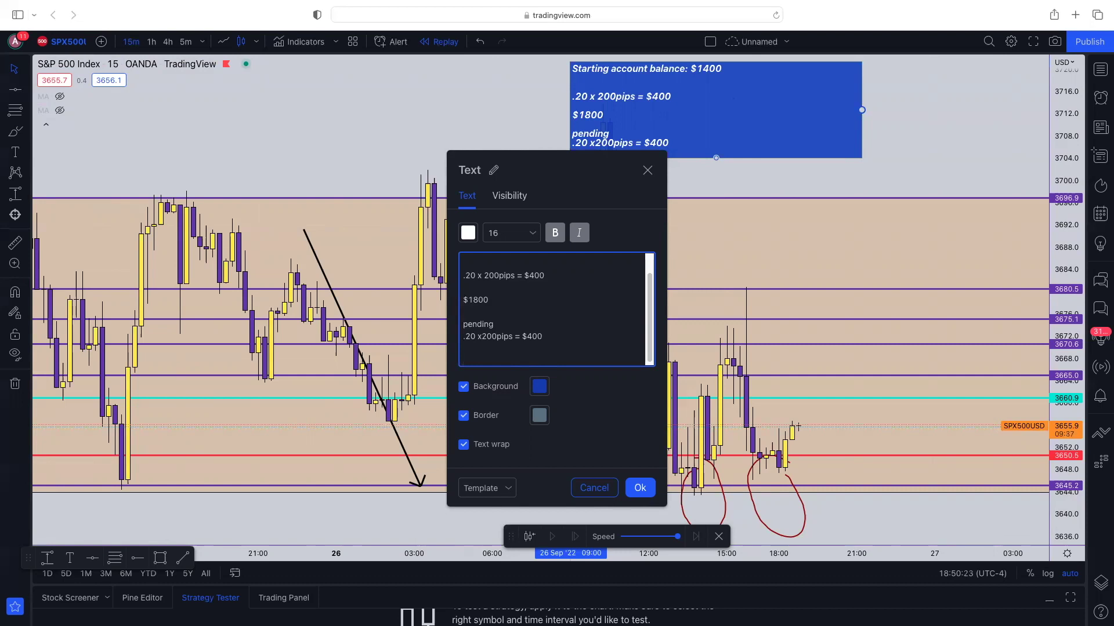
type("$2200")
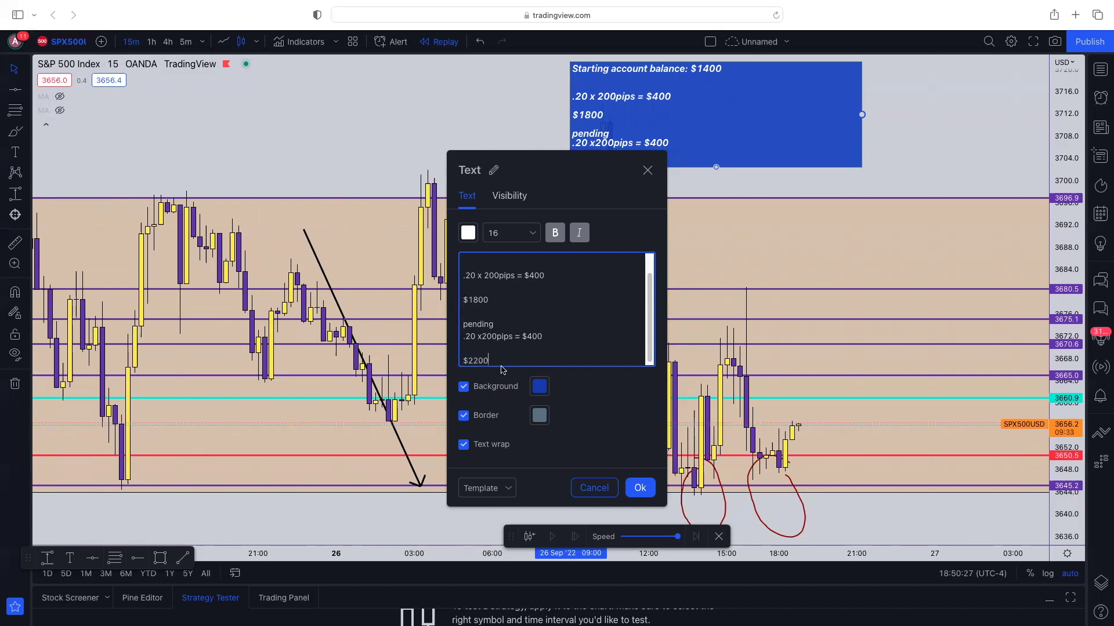
left_click(462, 361)
type("=")
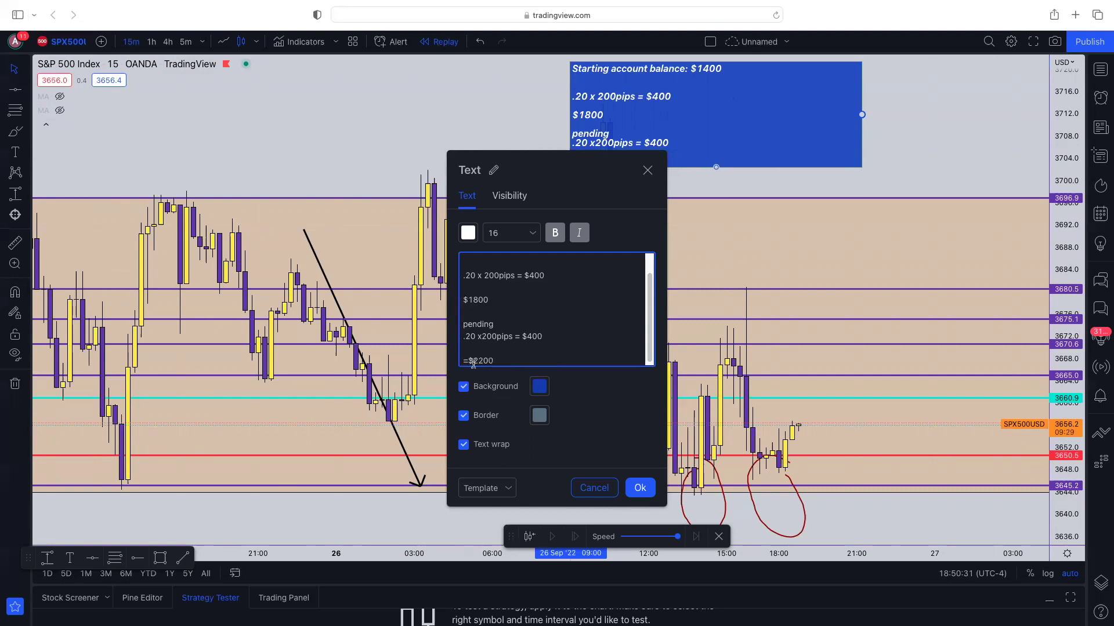
key("BackSpace")
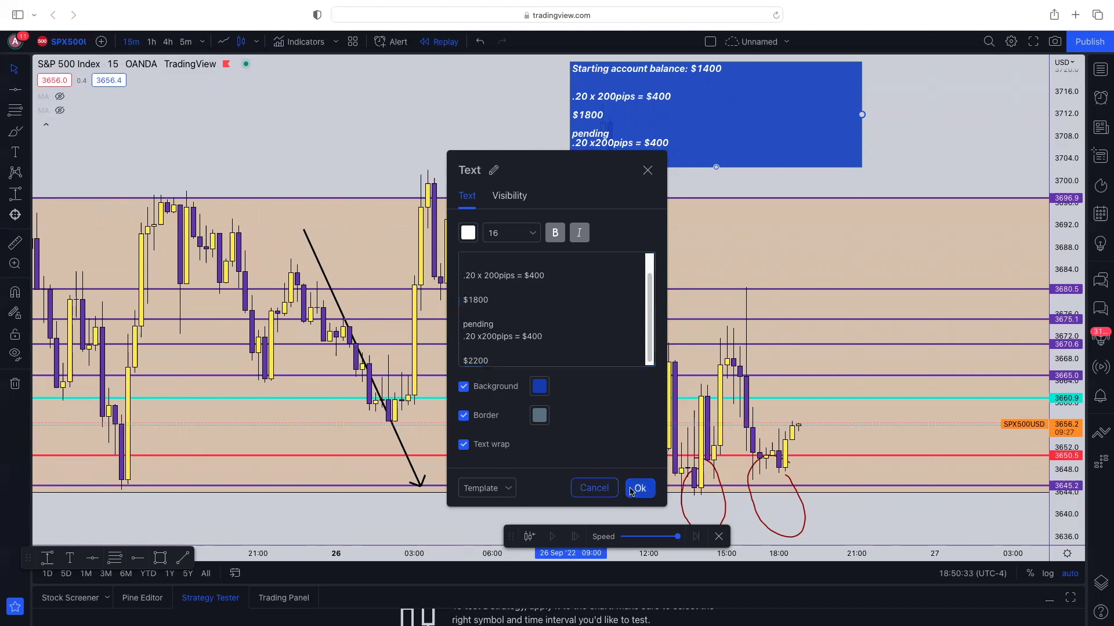
left_click(592, 485)
Drag the blue balance note to the upper right above the orange zone, compressing the price scale
left_click_drag(673, 142, 804, 151)
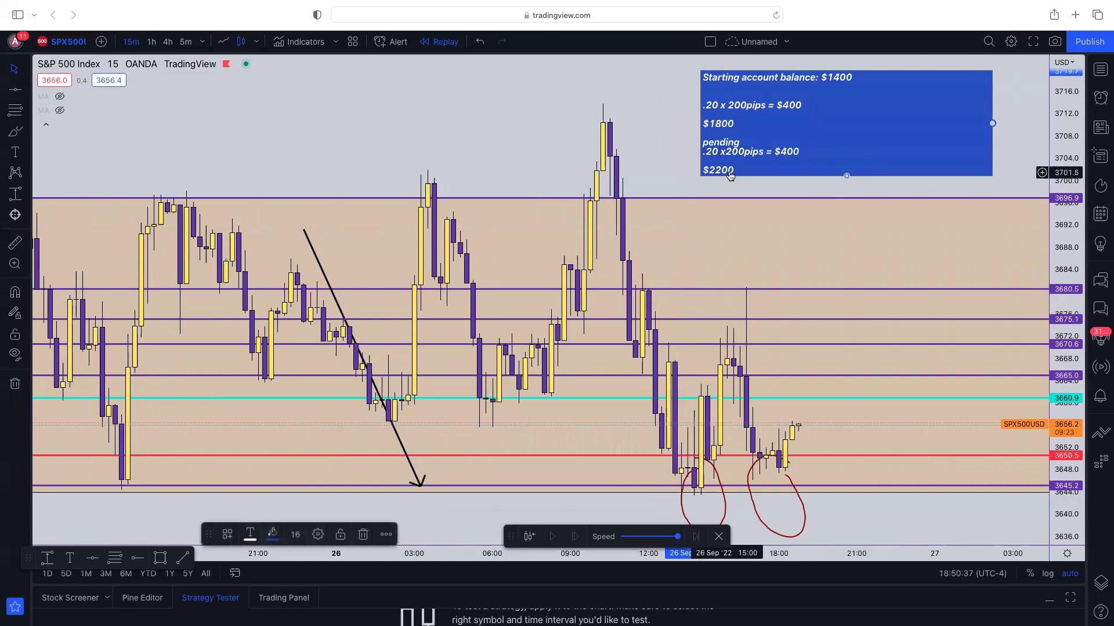
scroll(809, 410, "up", 2)
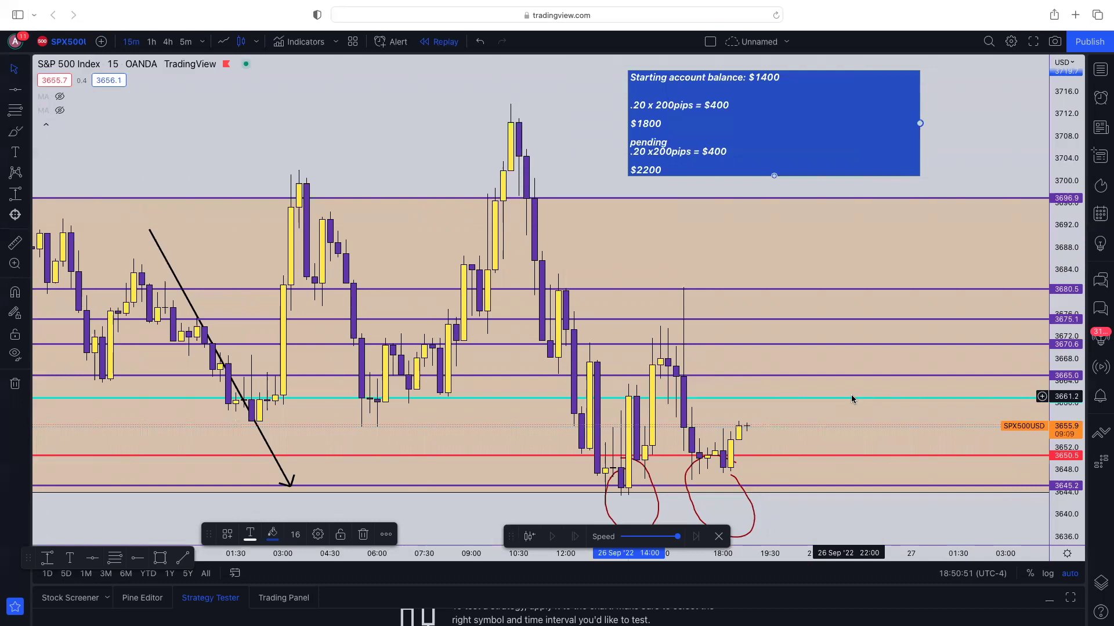
scroll(747, 395, "down", 3)
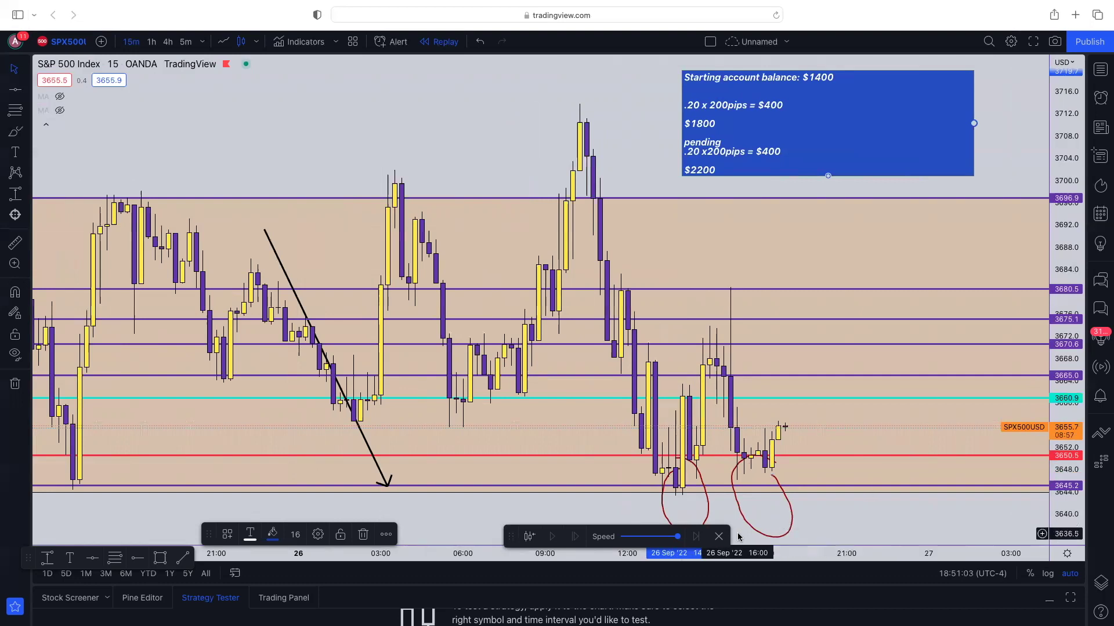
scroll(905, 507, "down", 2)
scroll(902, 503, "up", 2)
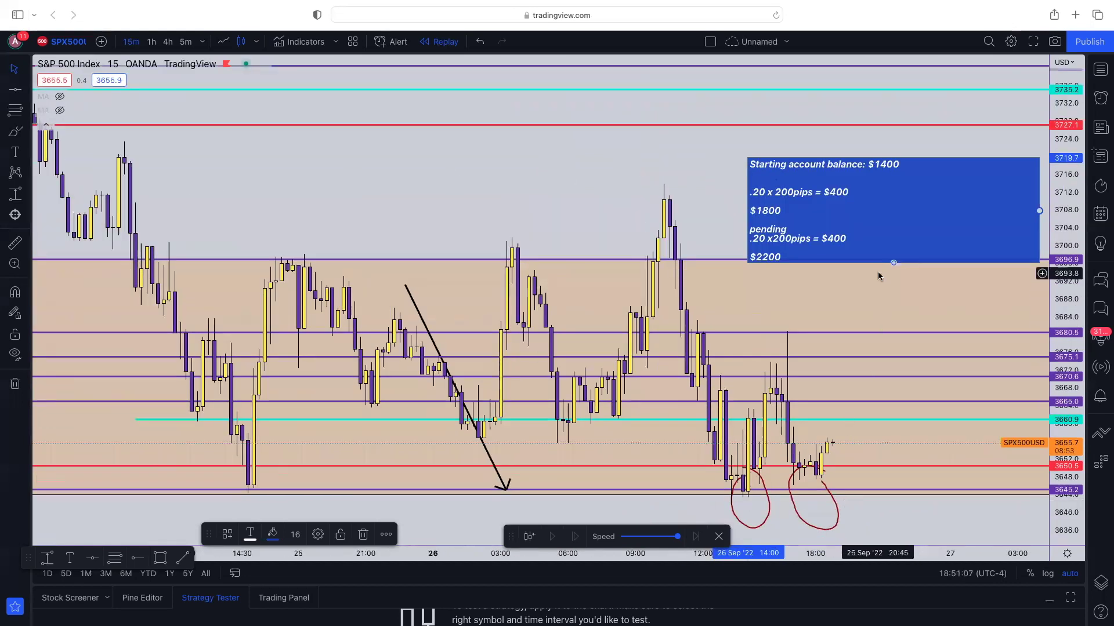
left_click_drag(875, 230, 870, 206)
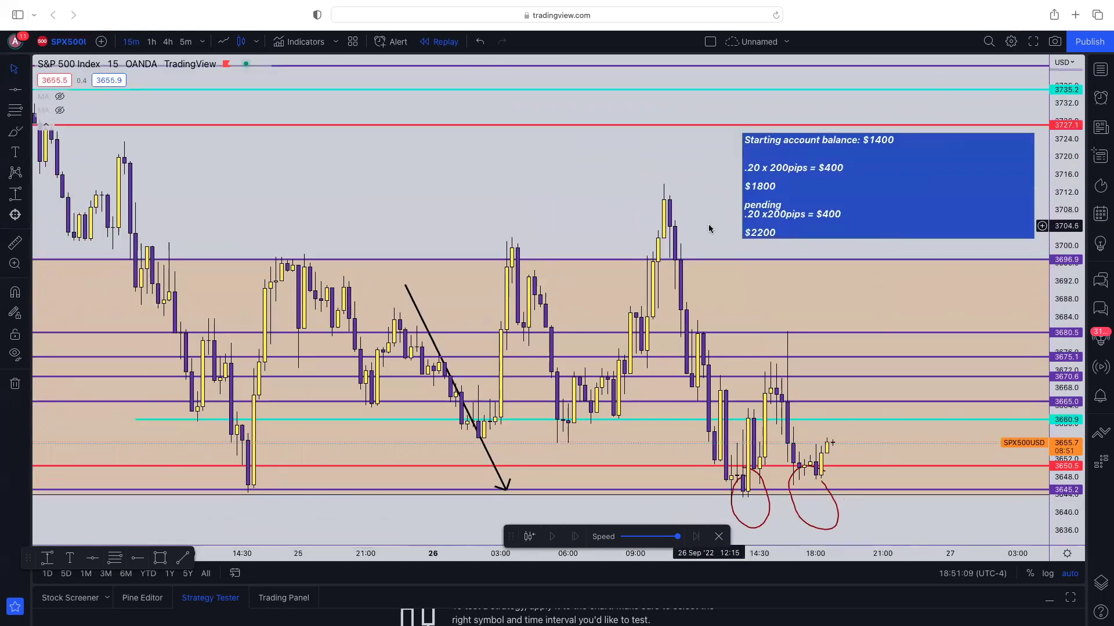
scroll(666, 200, "right", 5)
left_click_drag(1061, 272, 1061, 330)
left_click_drag(801, 246, 850, 189)
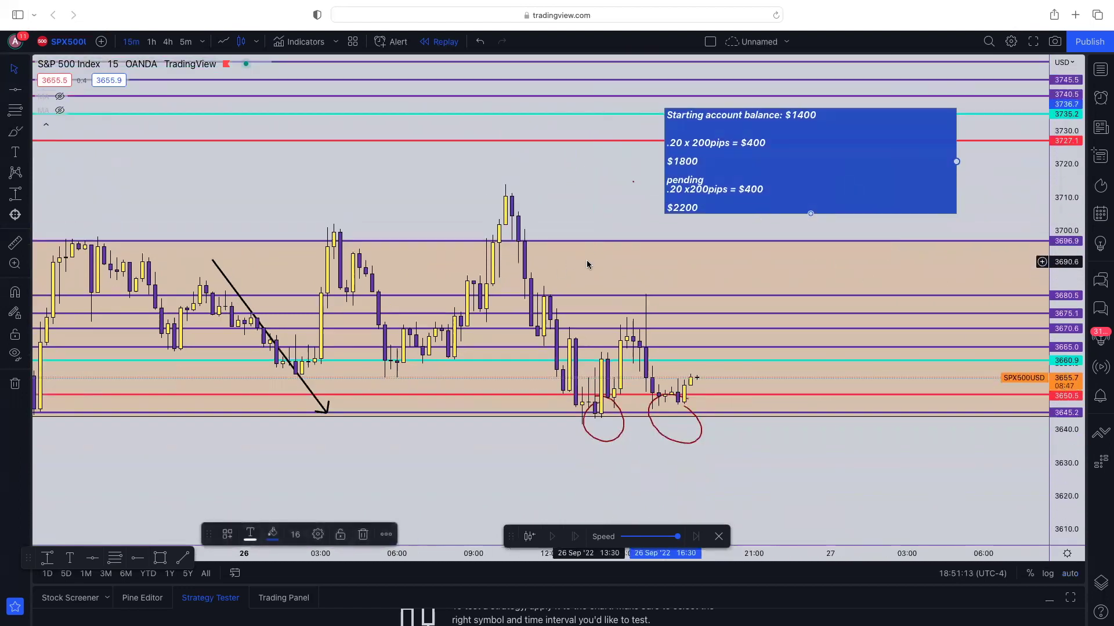
scroll(679, 242, "down", 3)
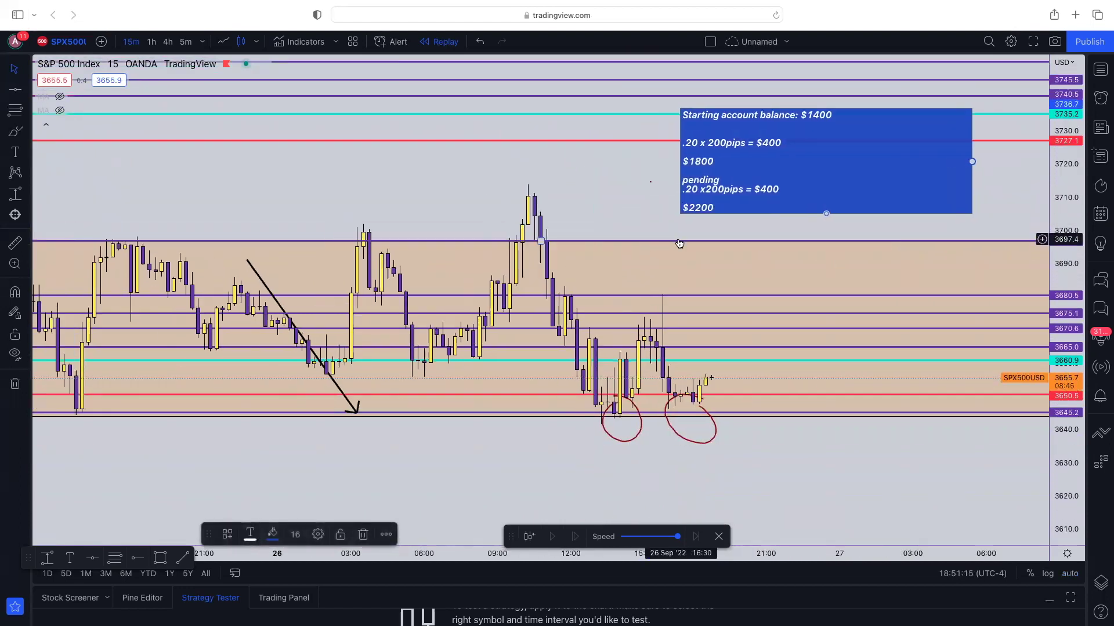
Raise the orange zone's top edge from 3696.9 to about 3710.9
left_click(540, 241)
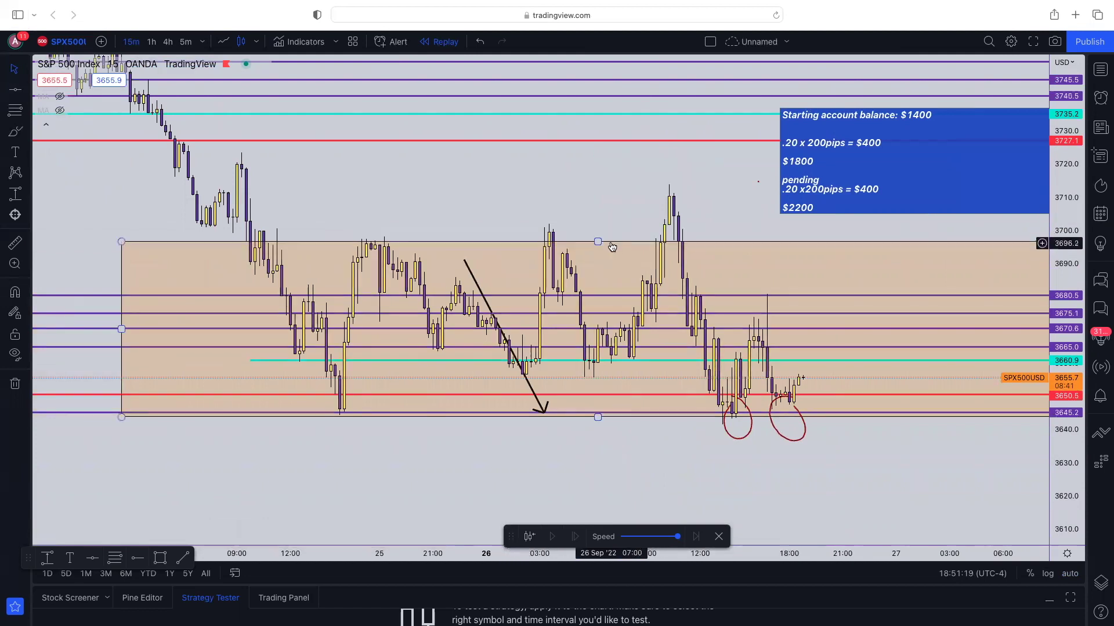
left_click_drag(598, 242, 619, 194)
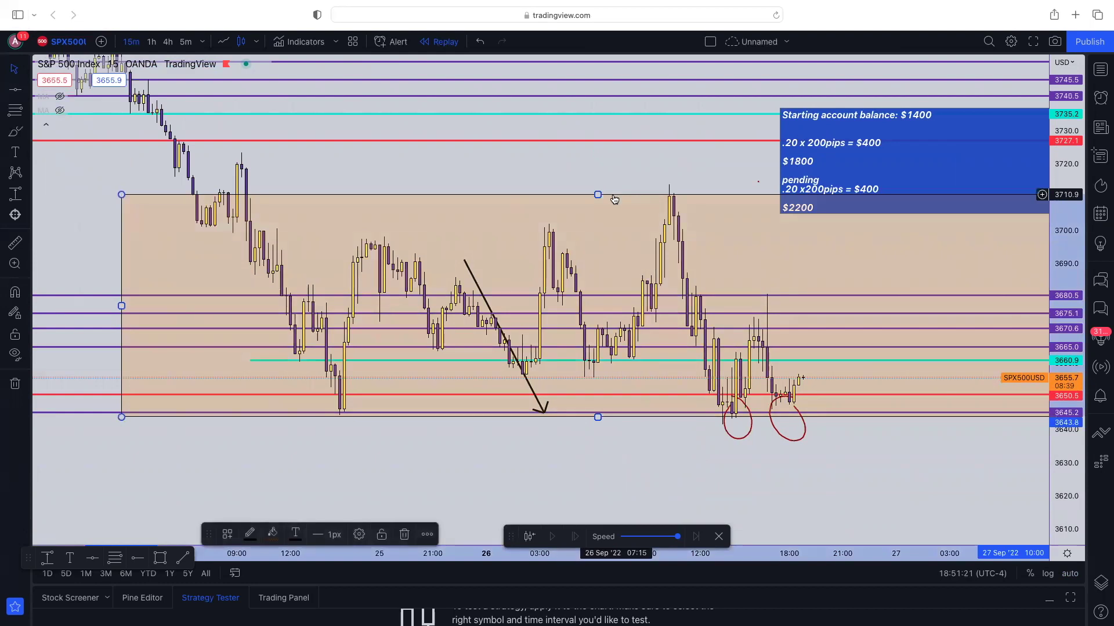
scroll(620, 194, "up", 2)
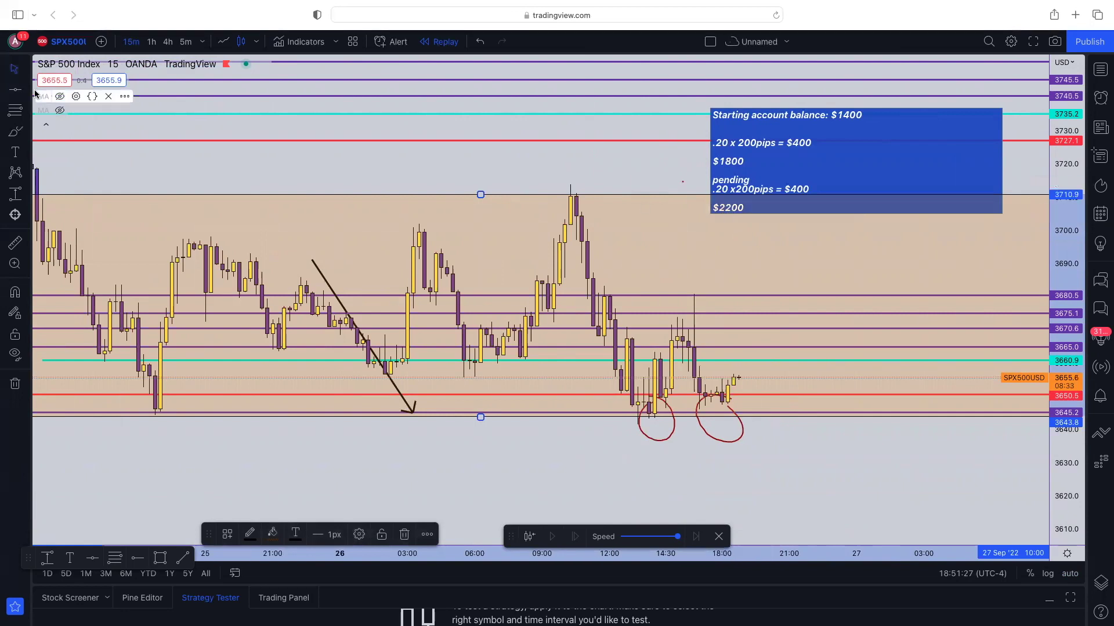
left_click(15, 89)
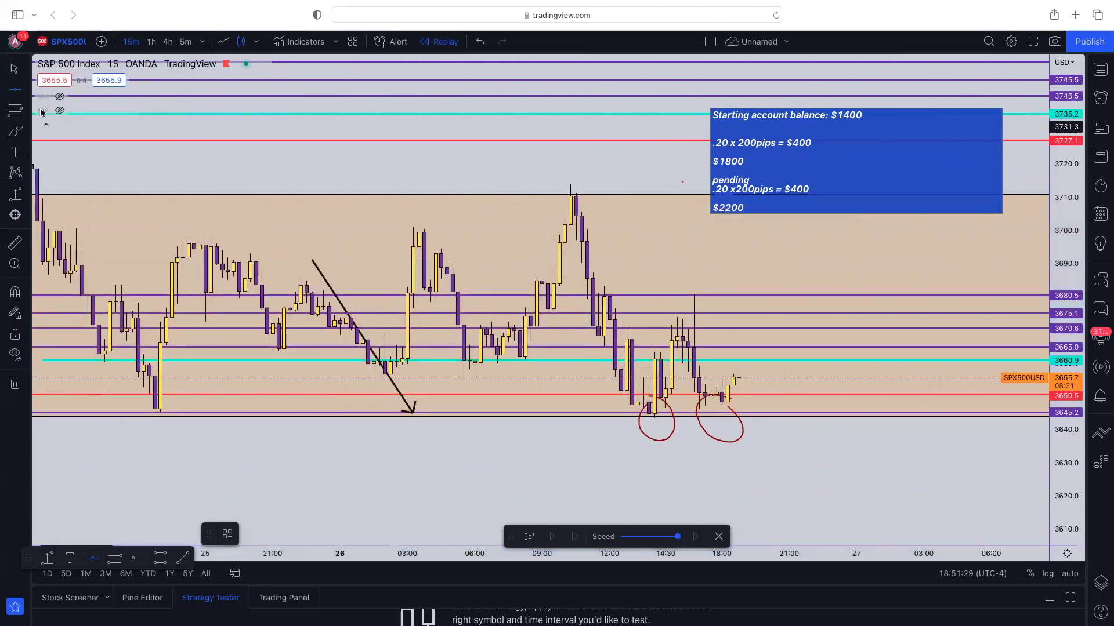
Place a cyan horizontal level at 3705.1
left_click(496, 214)
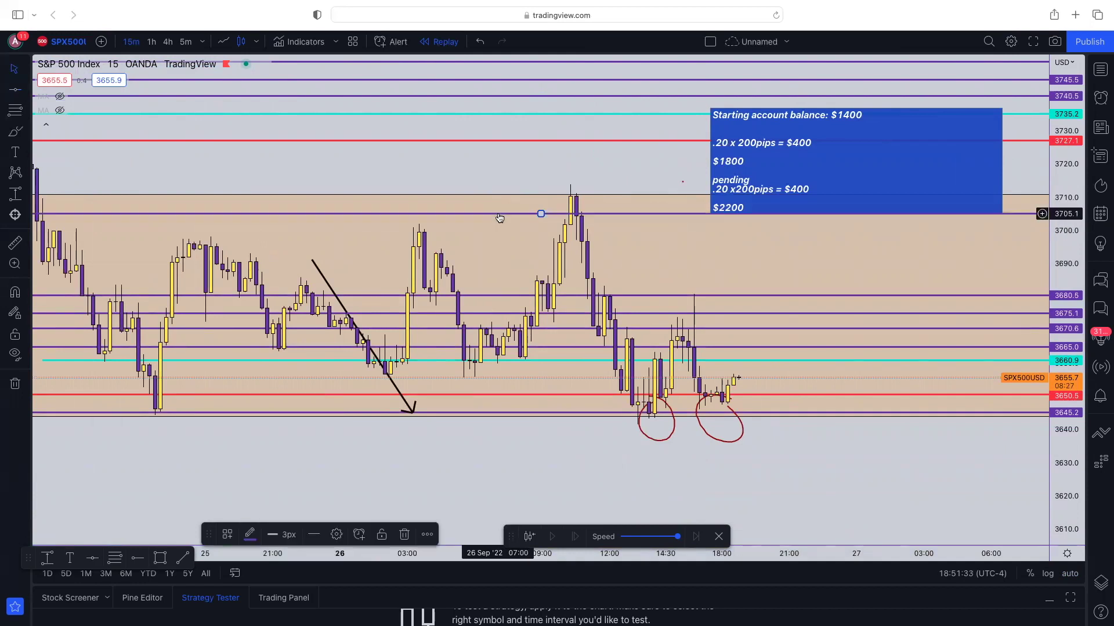
left_click(247, 535)
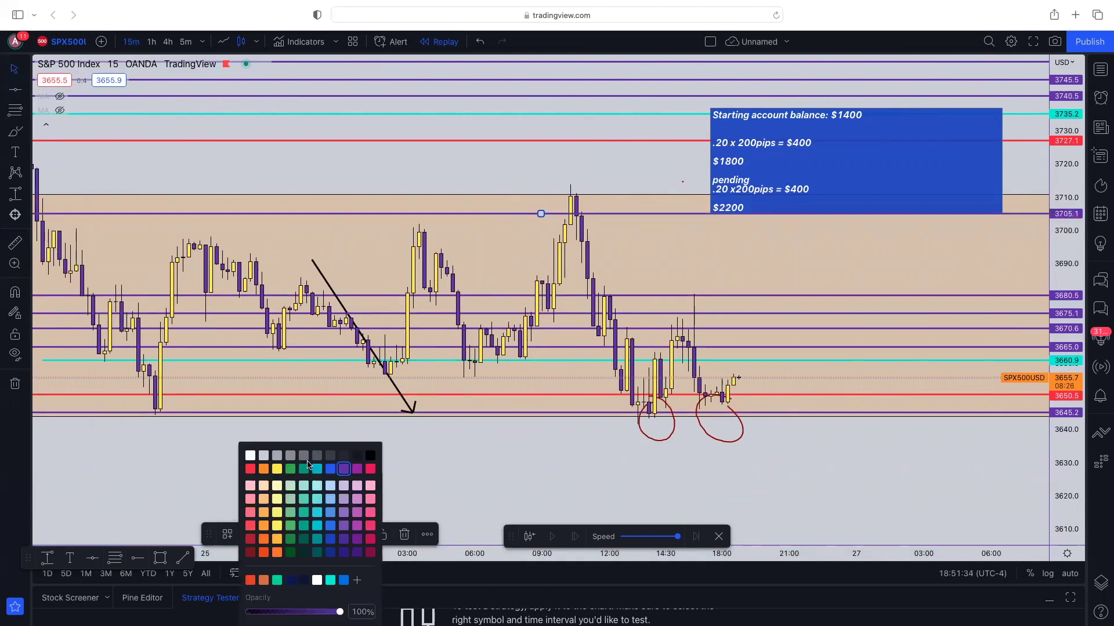
left_click(331, 580)
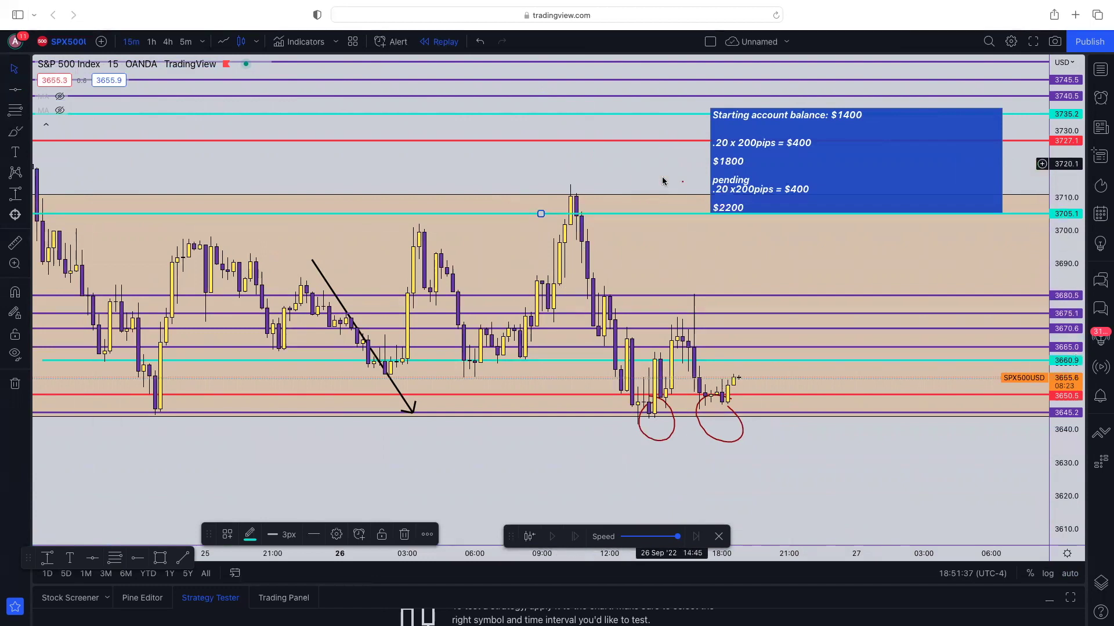
scroll(688, 219, "down", 2)
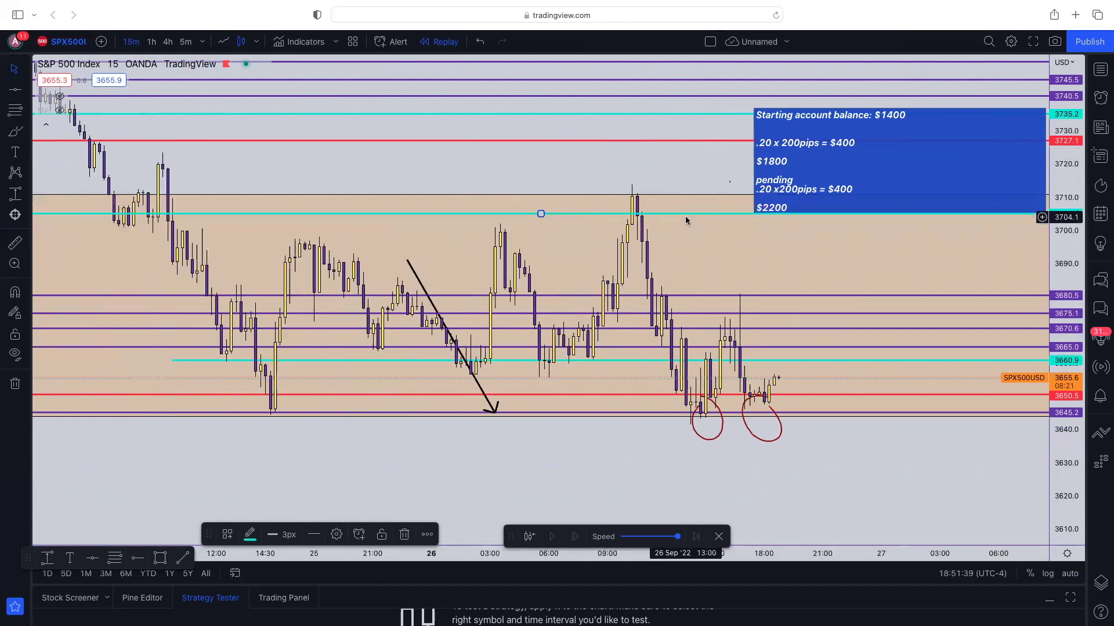
Place a second horizontal level at 3715.1 and colour it red
left_click(15, 89)
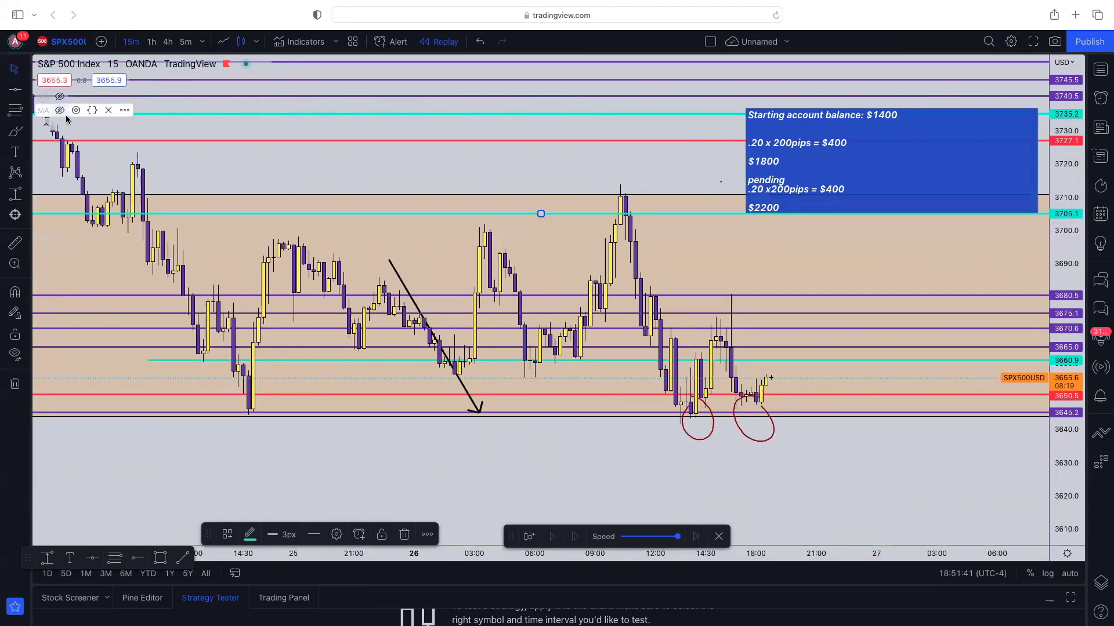
left_click(276, 181)
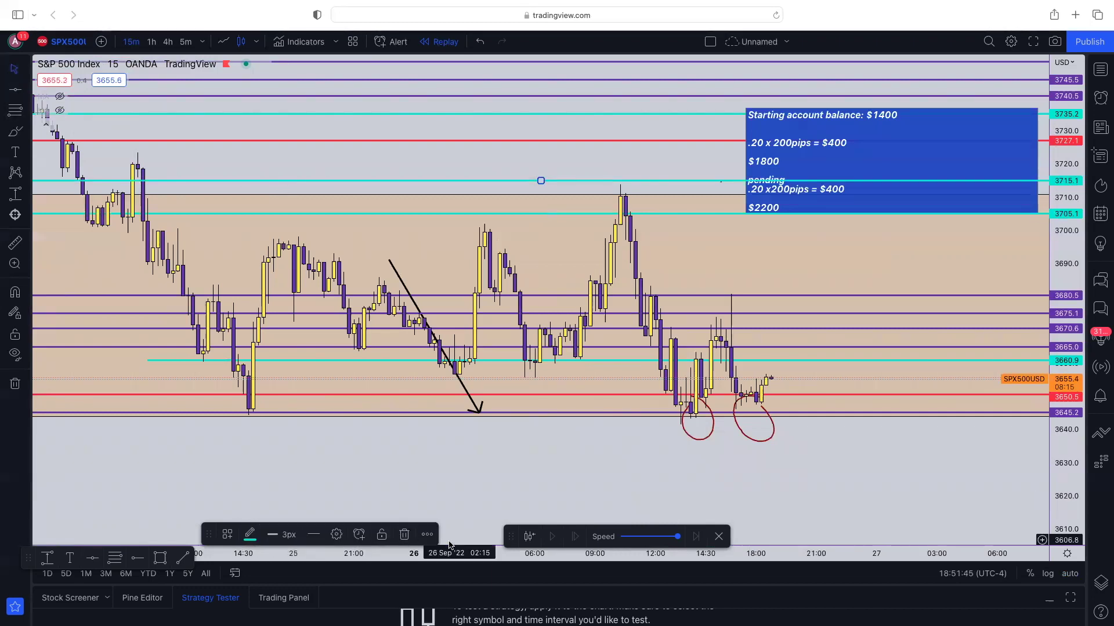
left_click(248, 534)
left_click(252, 470)
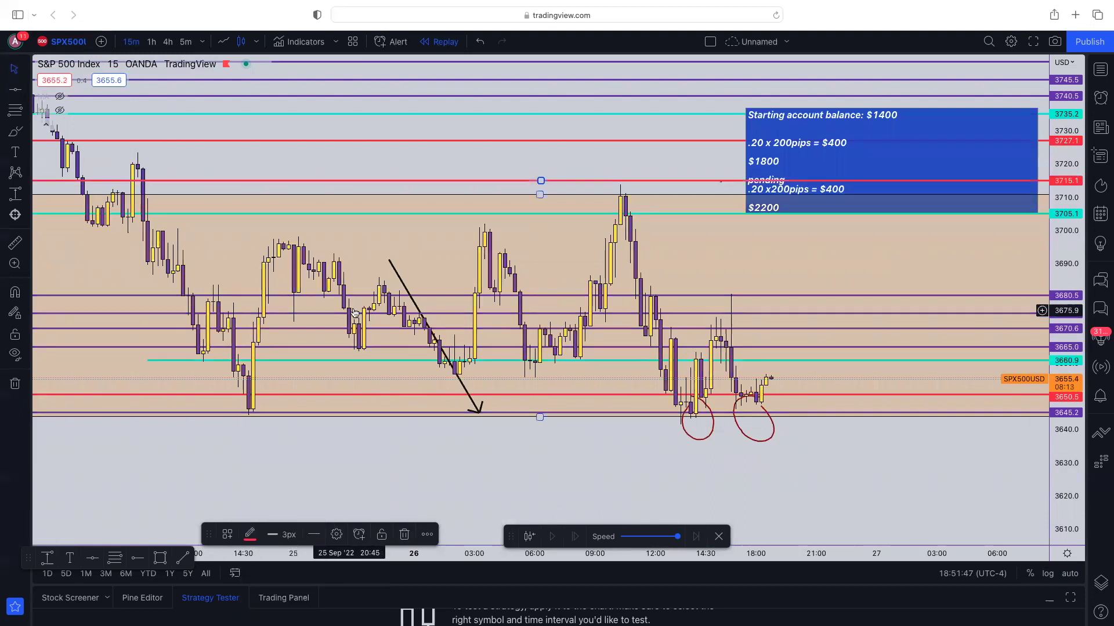
scroll(553, 239, "up", 3)
Give the cyan 3705.1 line the text label 'sell the break &. close'
double_click(559, 219)
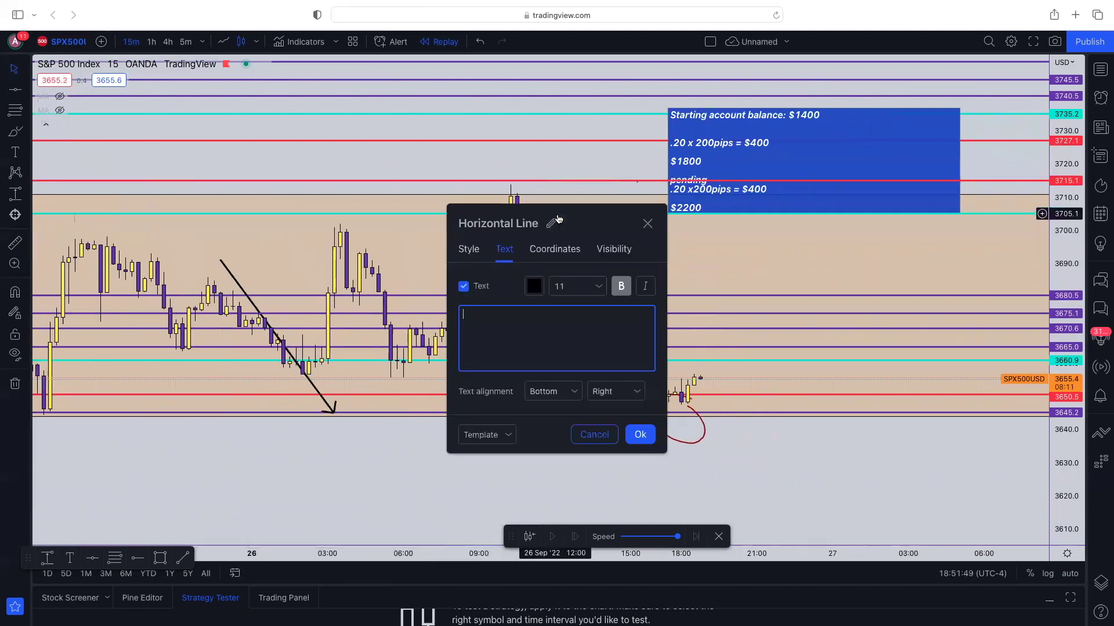
type("sell the break &. close")
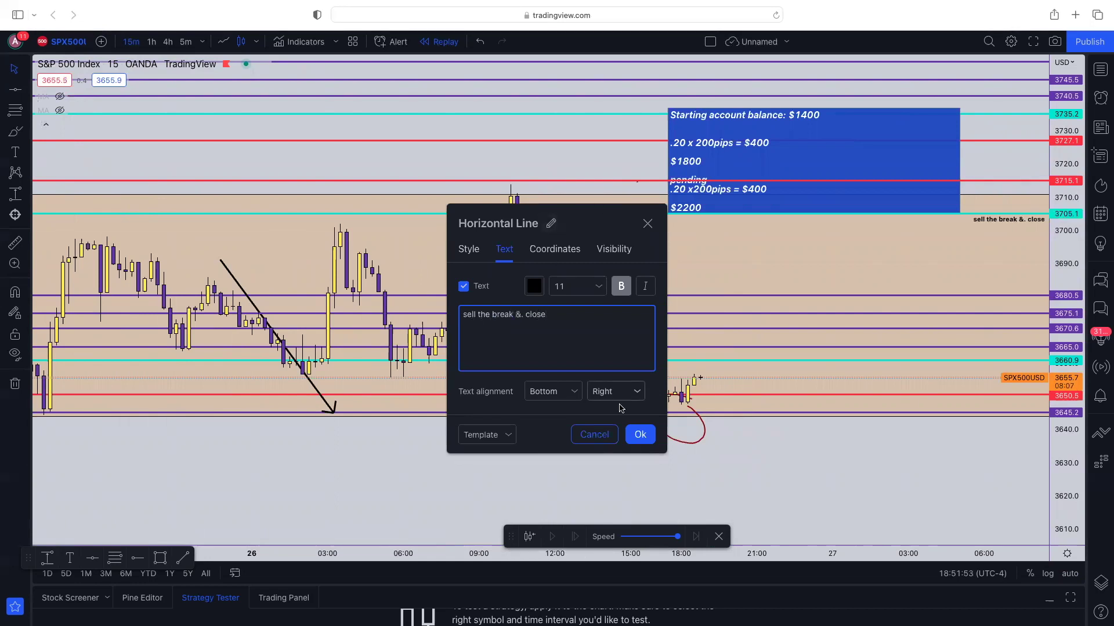
left_click(640, 435)
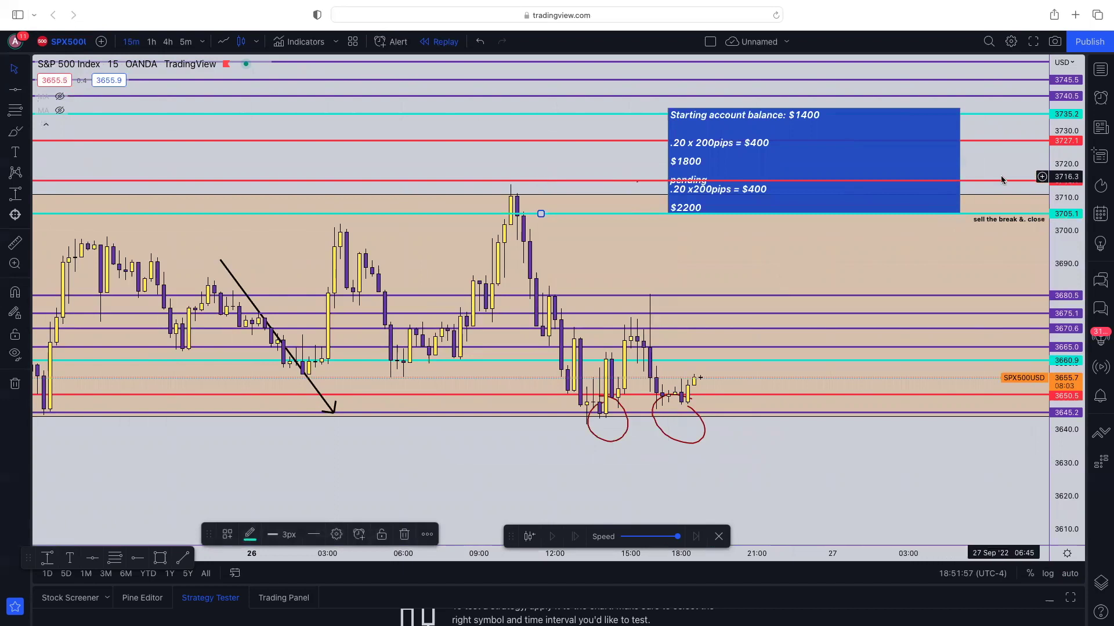
Place horizontal levels at 3700.1, 3695.0, 3690.6 and 3685.2
left_click(15, 90)
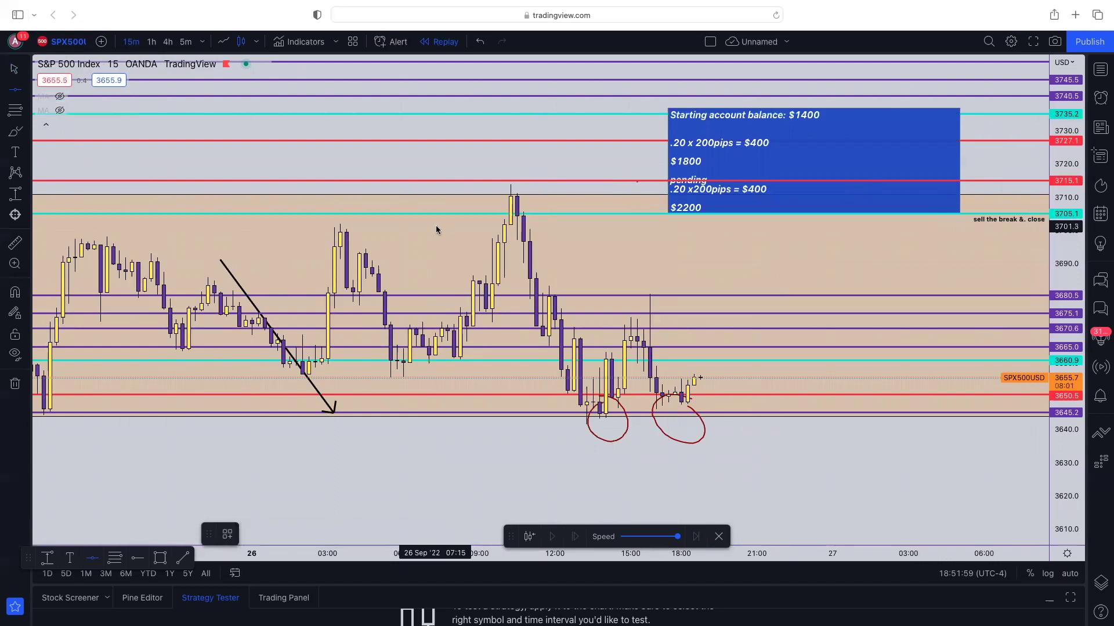
left_click(432, 231)
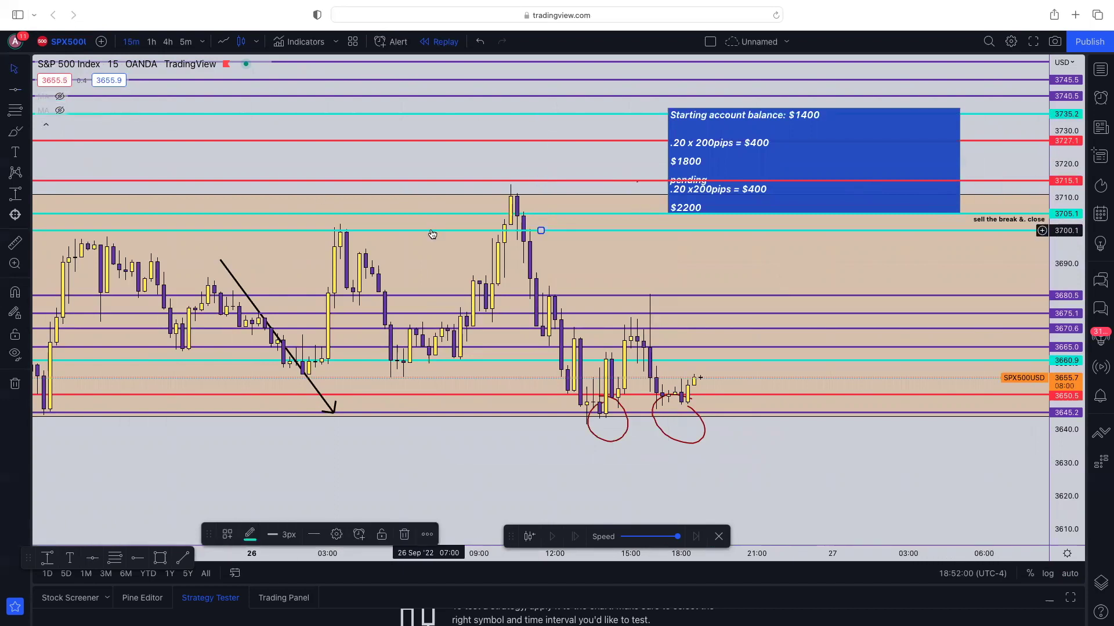
left_click(16, 91)
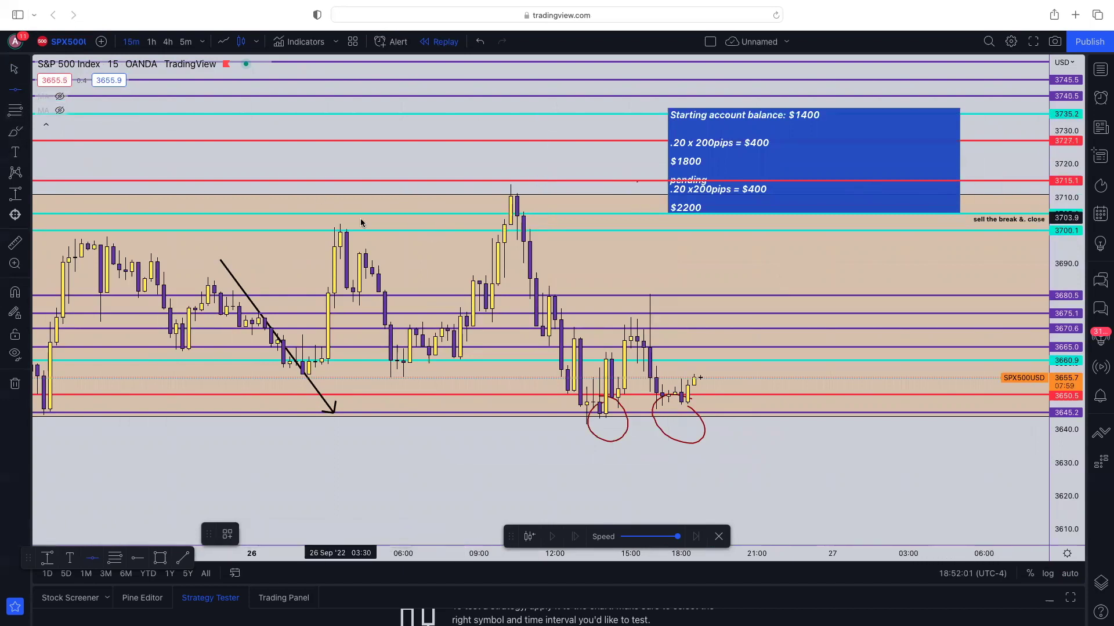
left_click(360, 249)
left_click(15, 92)
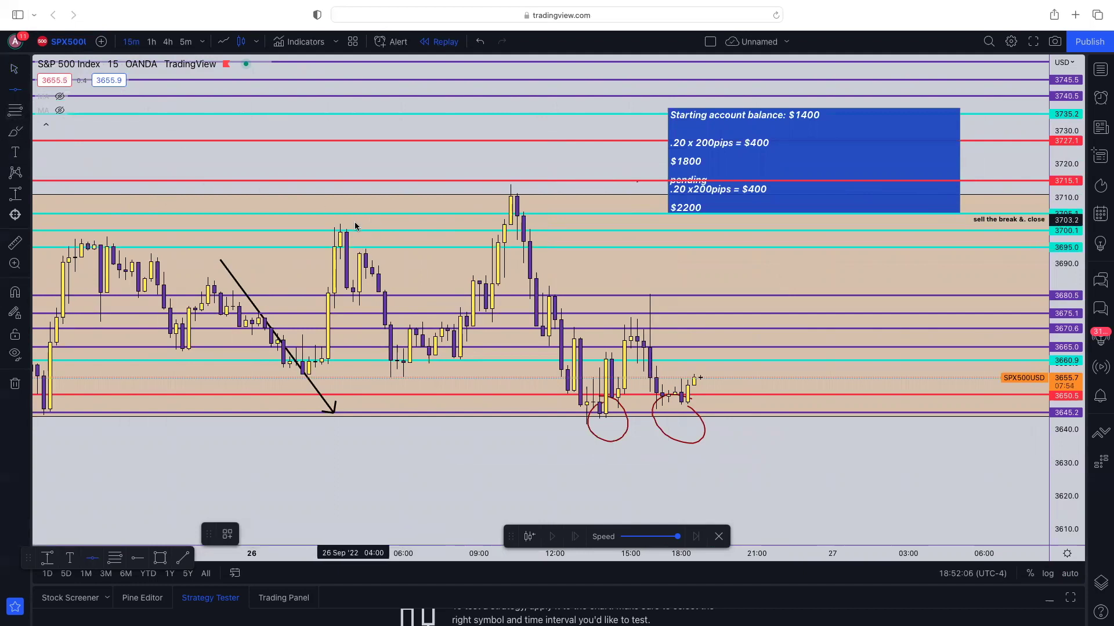
left_click(355, 262)
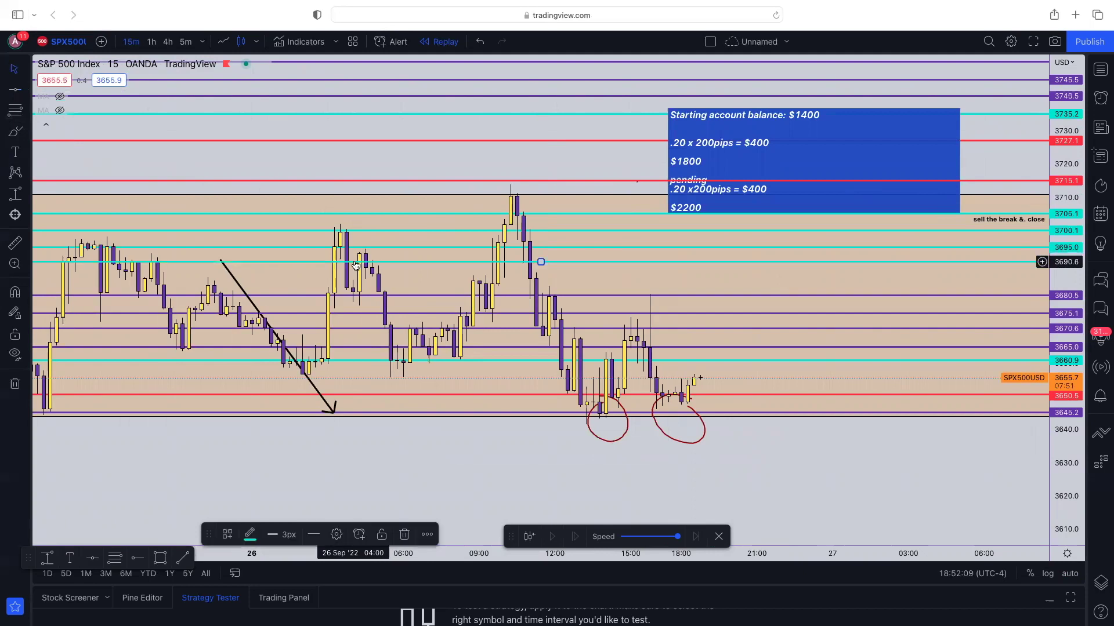
left_click(14, 97)
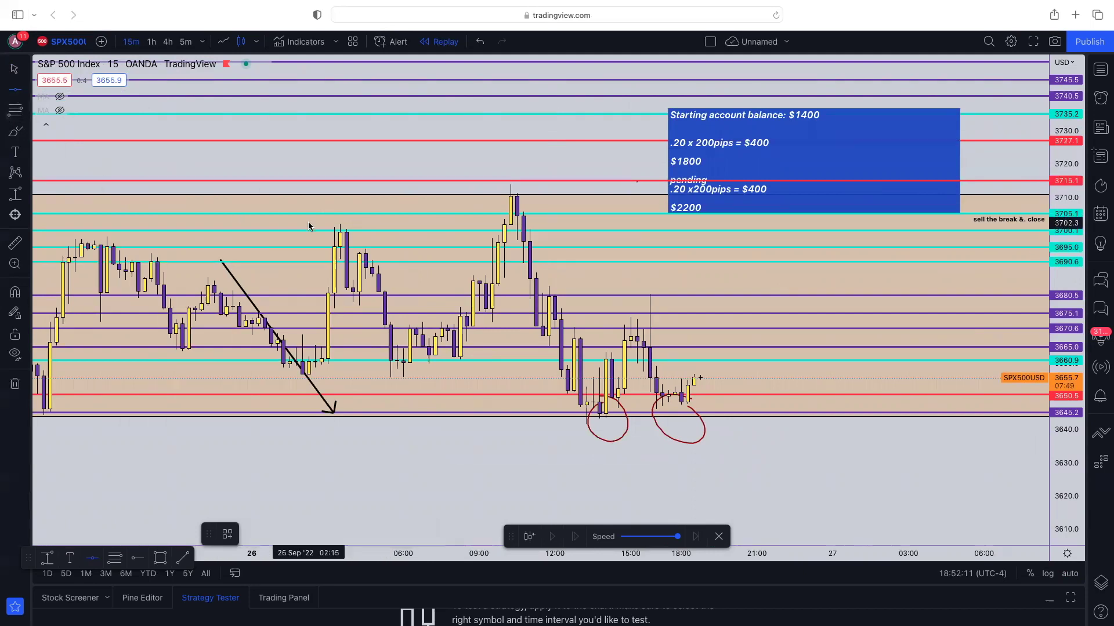
left_click(322, 282)
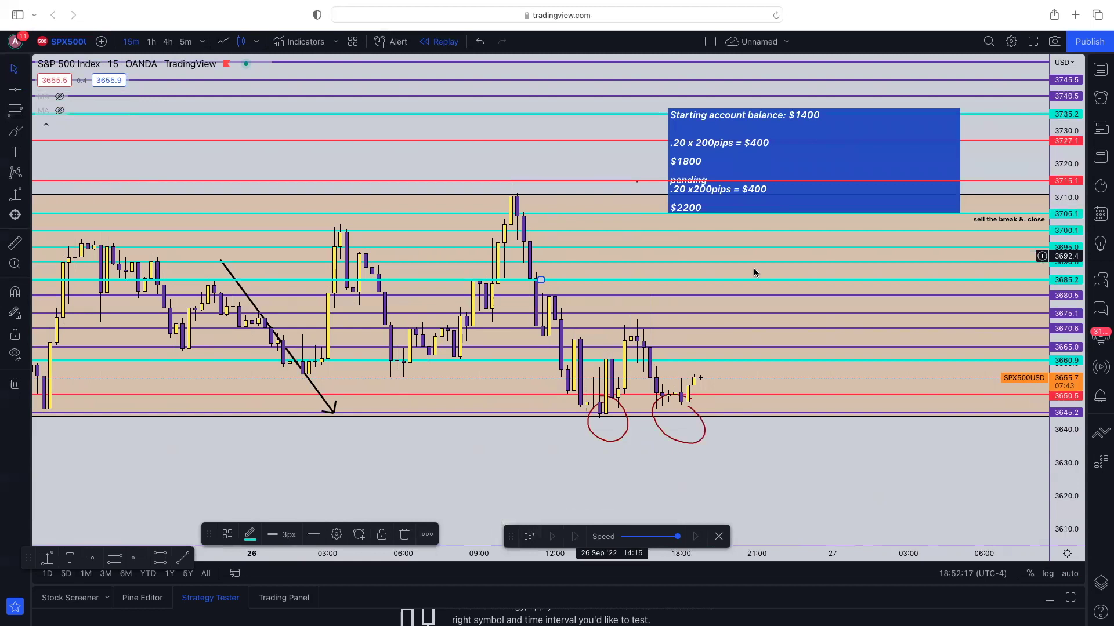
Colour the 3685.2, 3690.6, 3695.0 and 3700.1 lines yellow
left_click(249, 535)
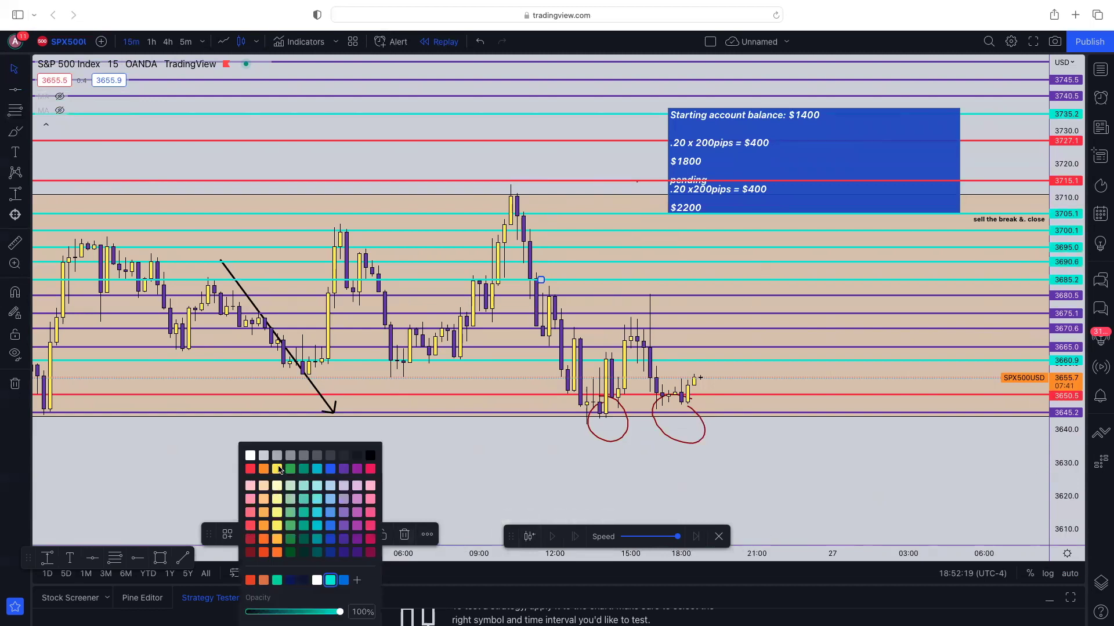
left_click(277, 470)
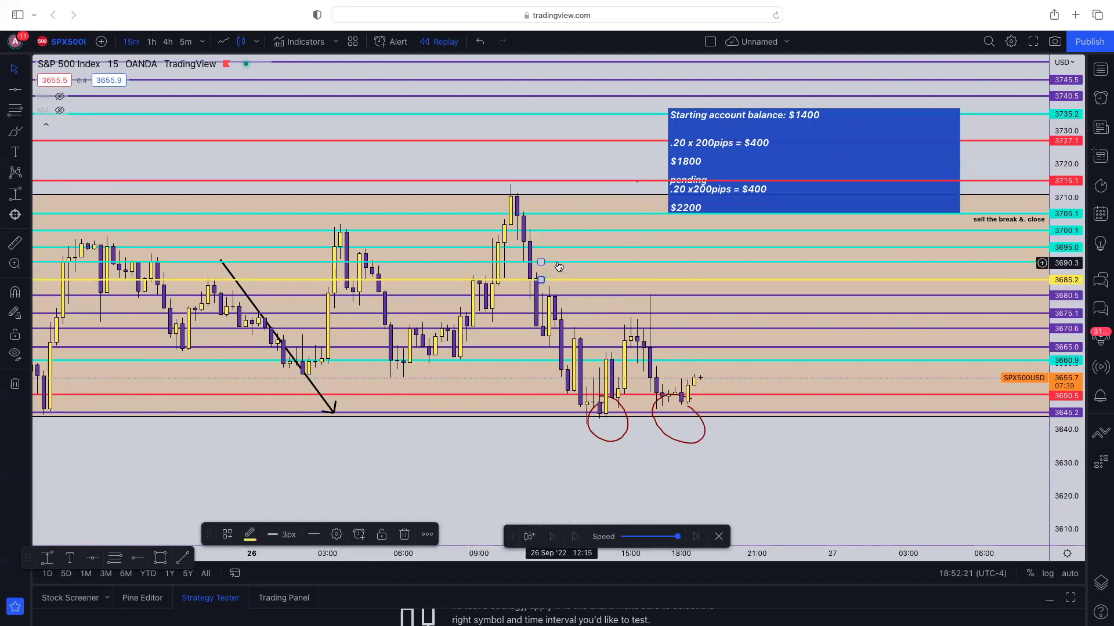
left_click(249, 535)
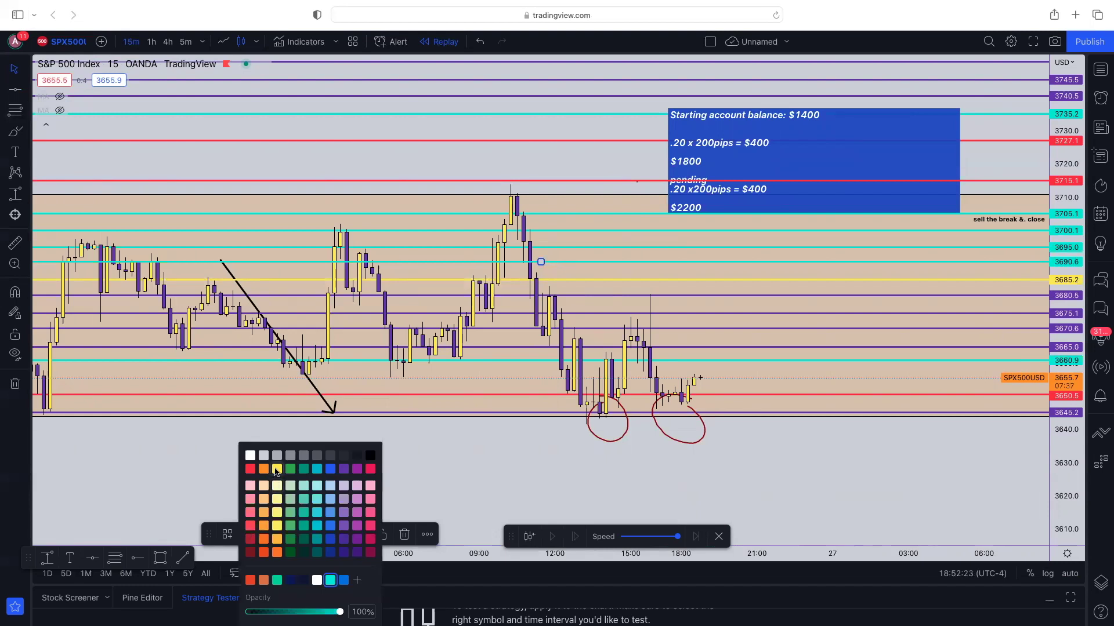
left_click(277, 469)
left_click(601, 248)
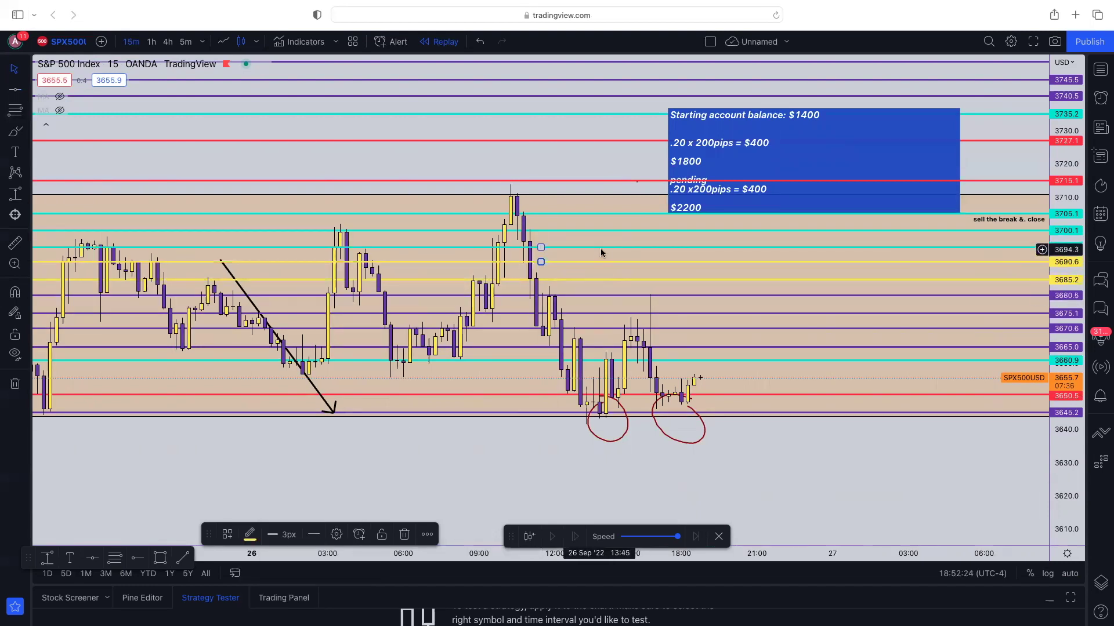
left_click(251, 534)
left_click(279, 470)
left_click(558, 230)
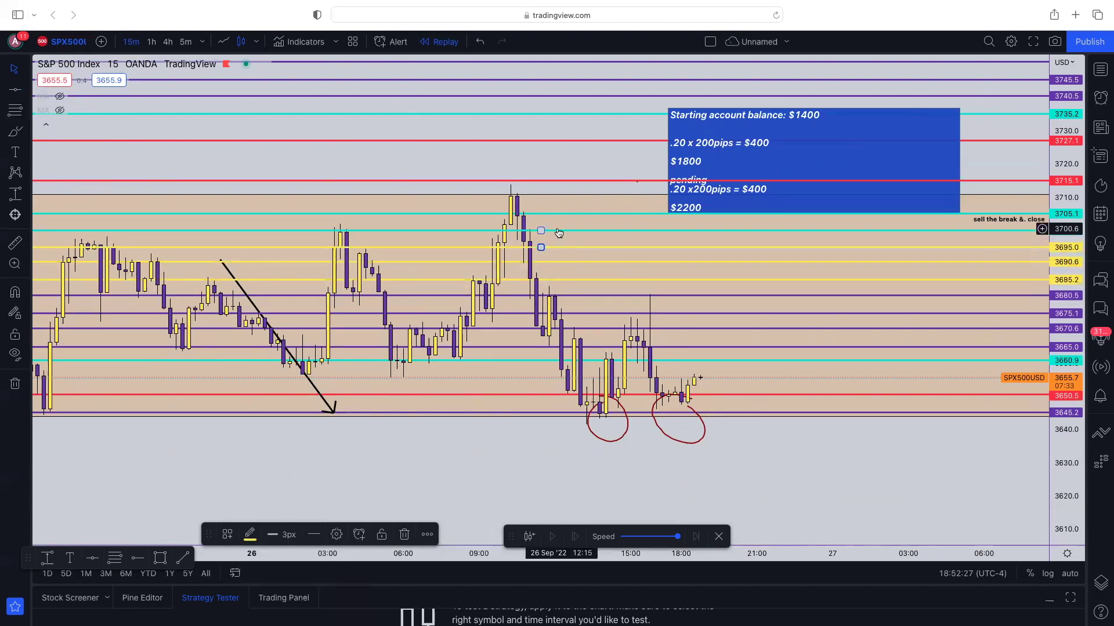
left_click(250, 534)
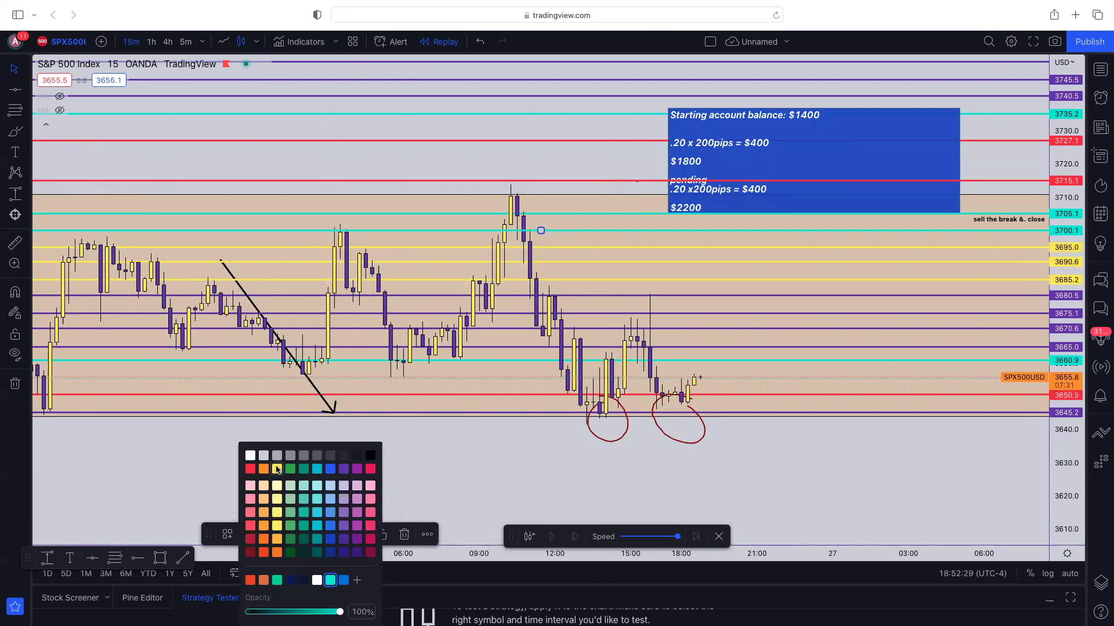
left_click(278, 470)
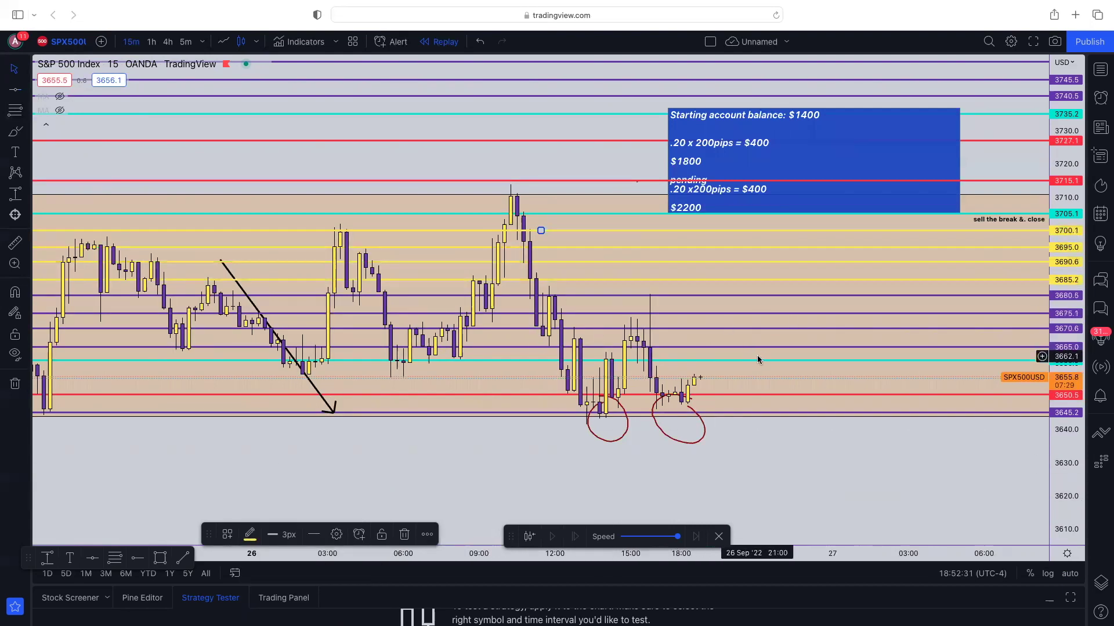
left_click(543, 214)
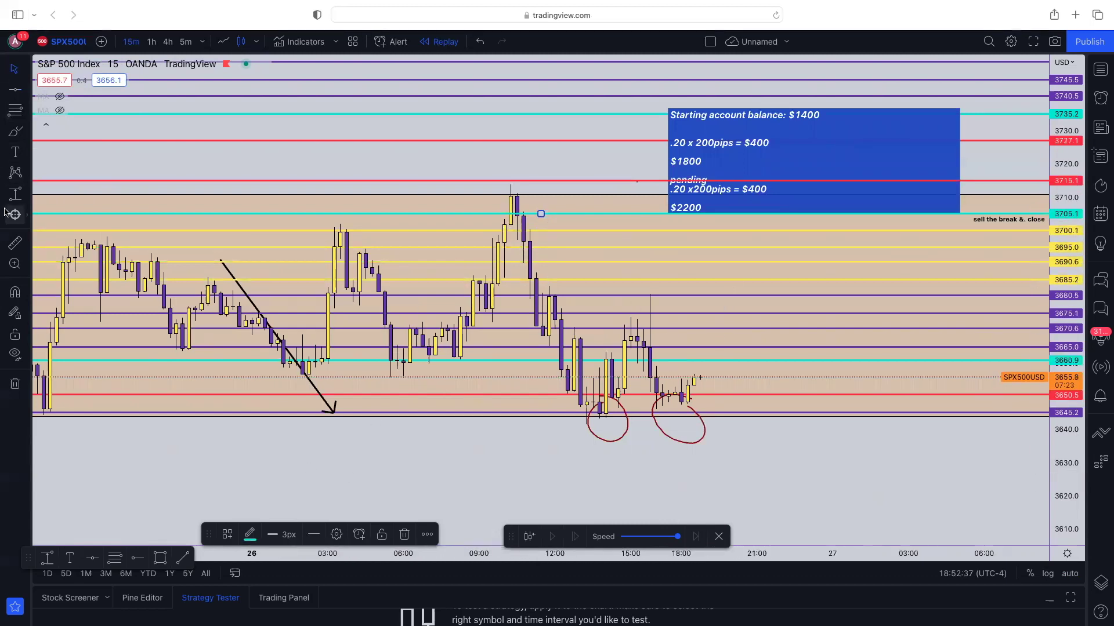
left_click(22, 200)
left_click(700, 362)
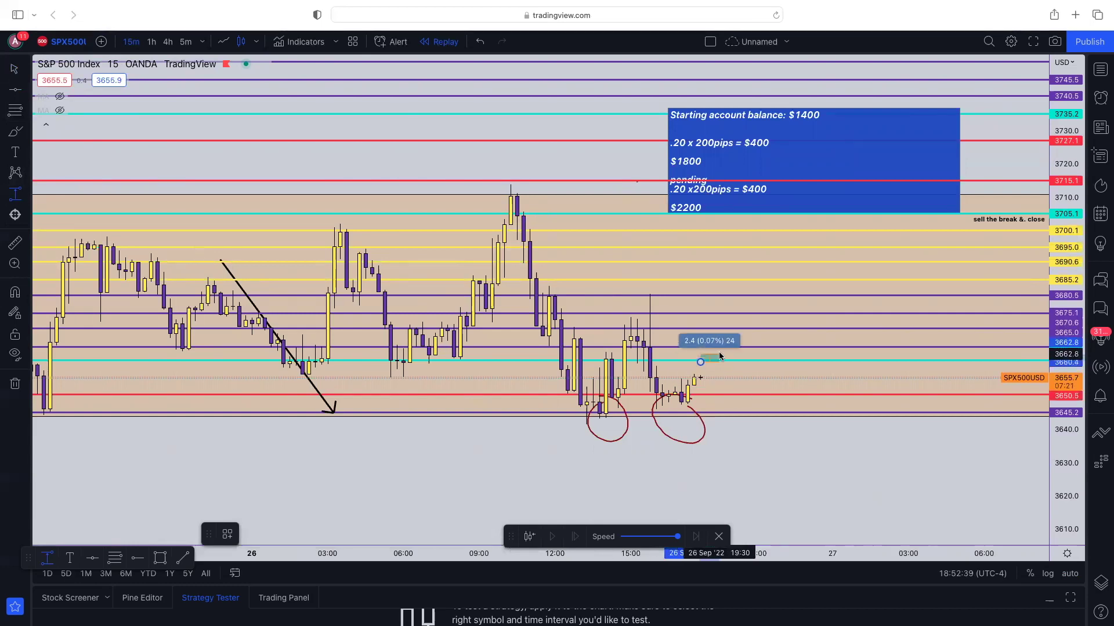
left_click(805, 212)
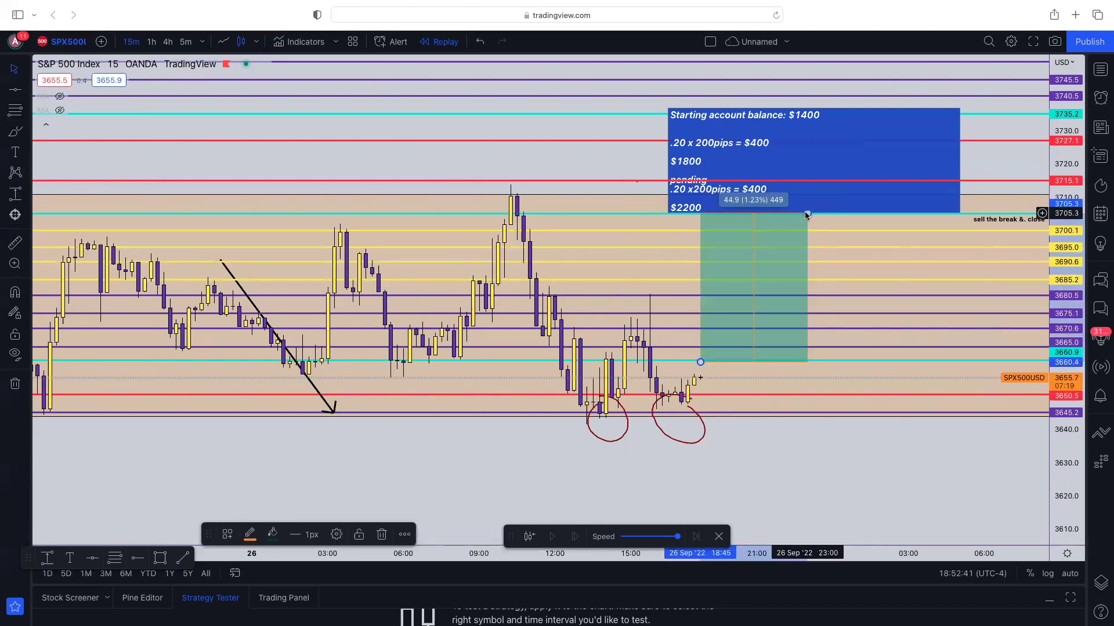
left_click(805, 213)
left_click(15, 193)
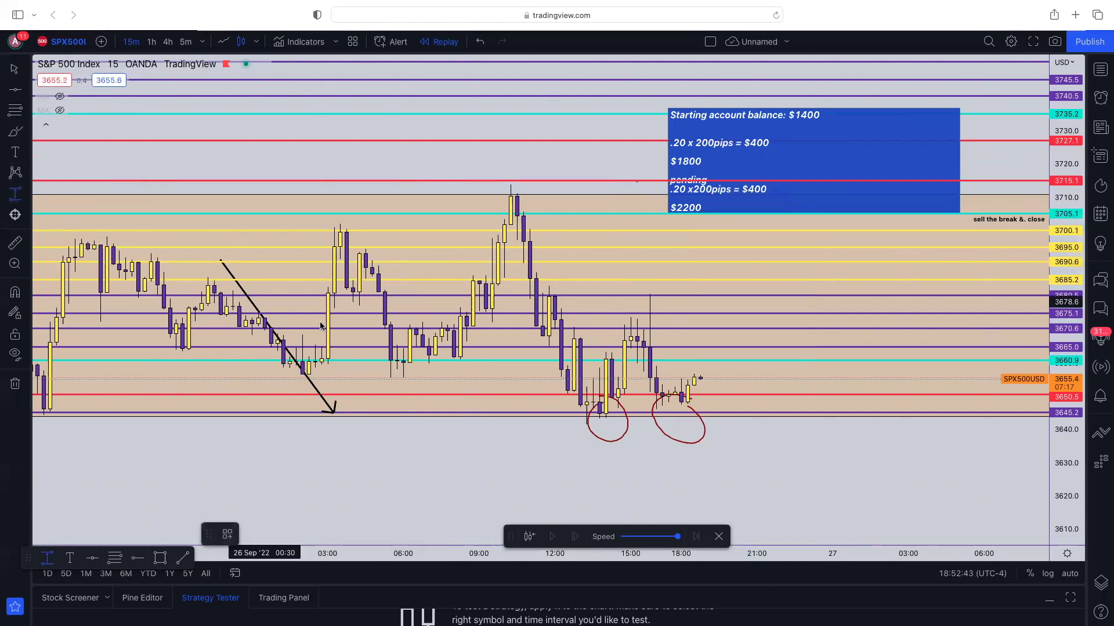
left_click(706, 361)
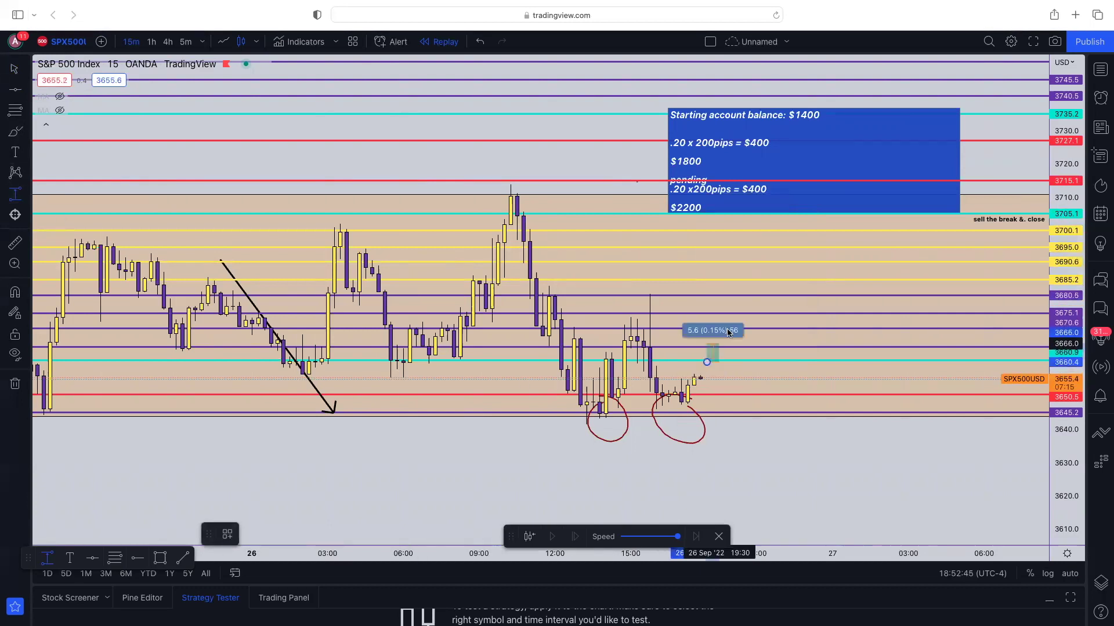
left_click(745, 294)
left_click(747, 296)
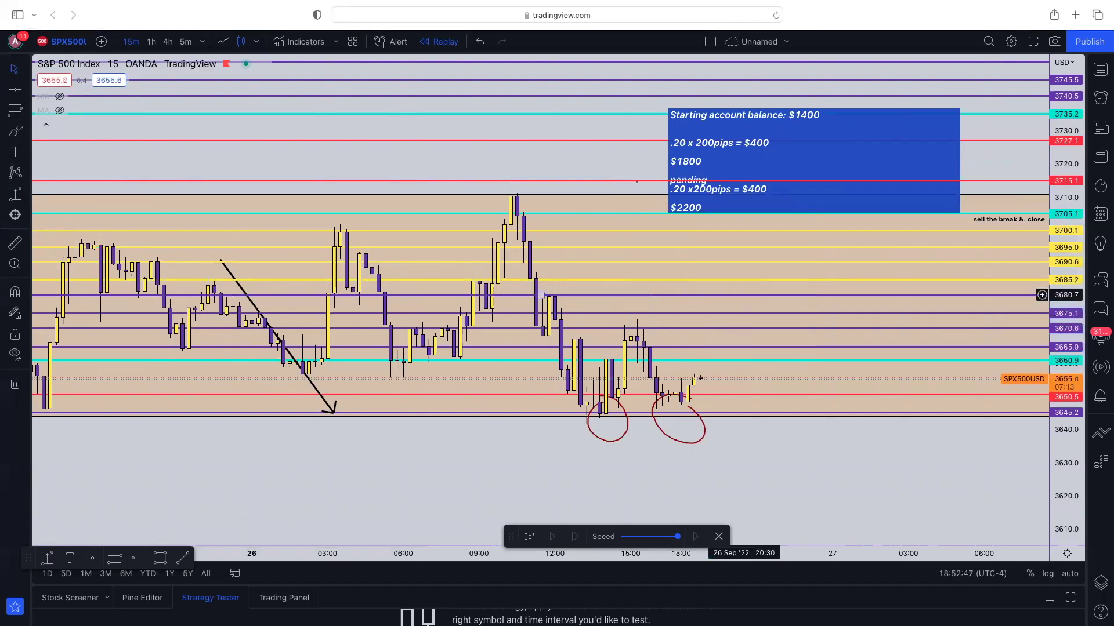